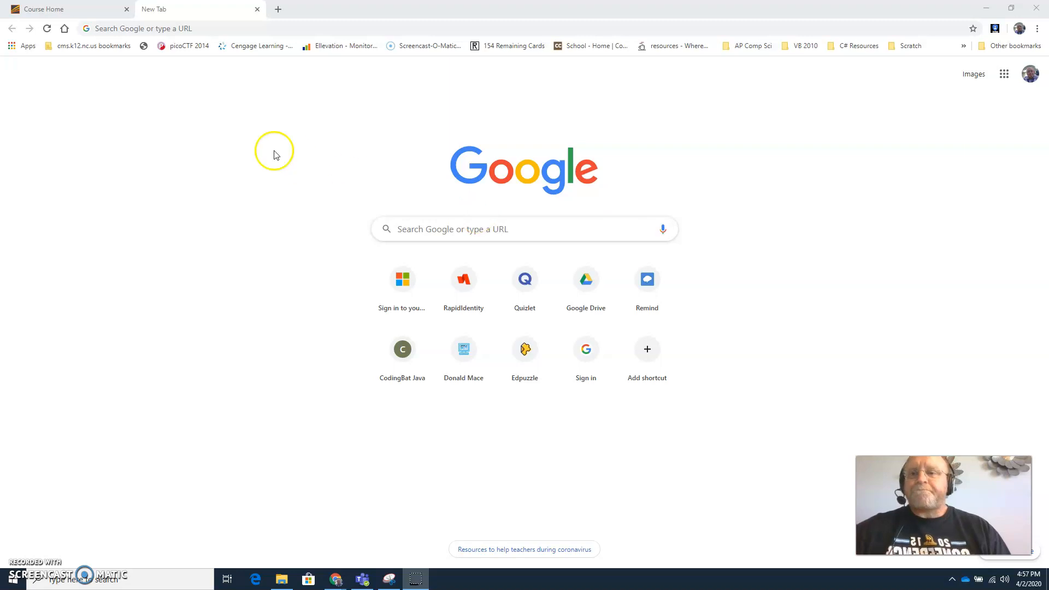
Step: Navigate the browser to certiport.com
click(242, 31)
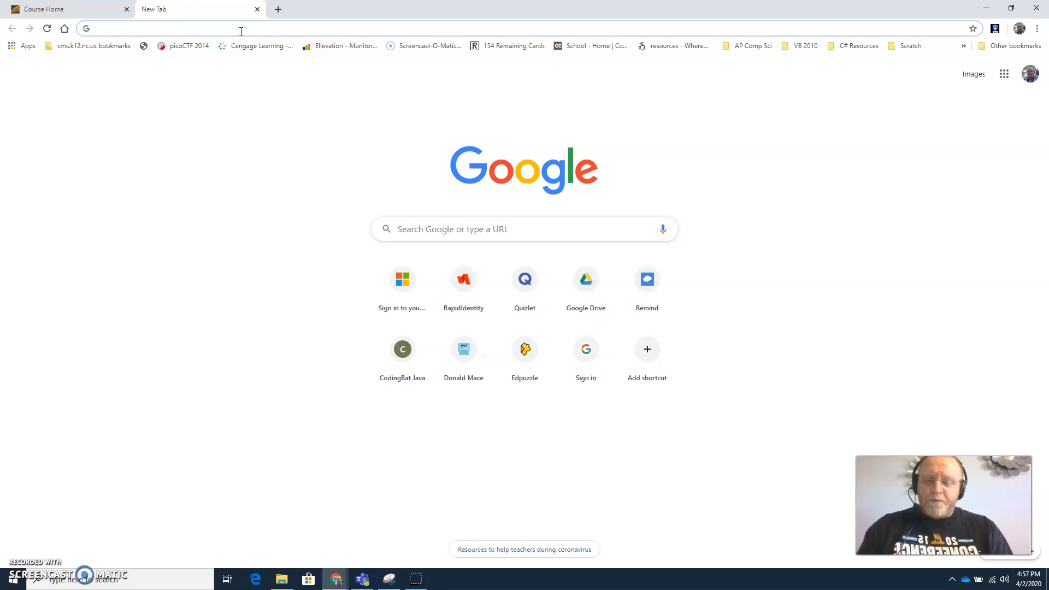
text(certi)
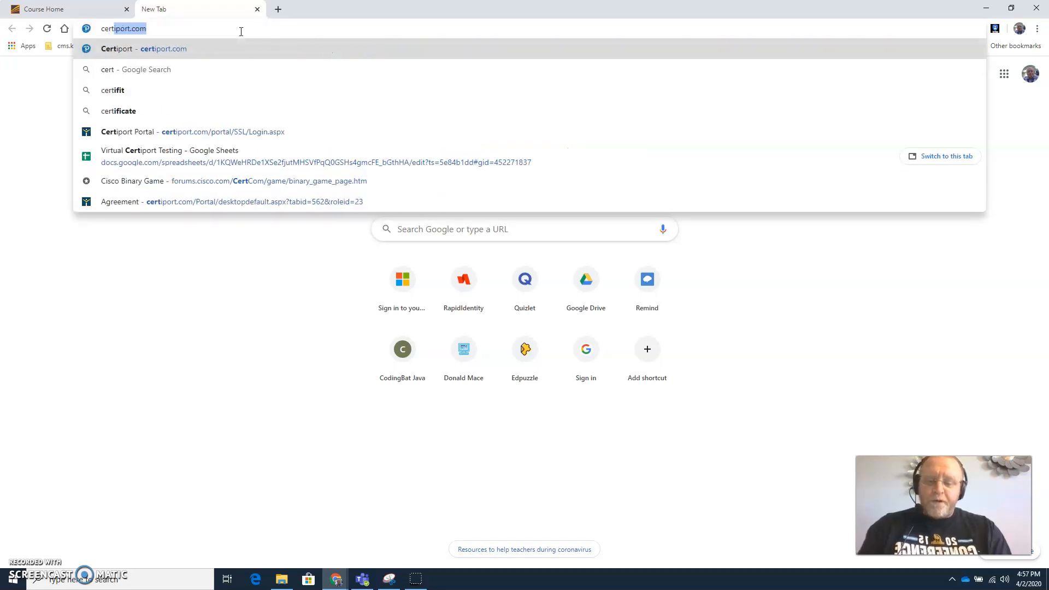
text(port.com)
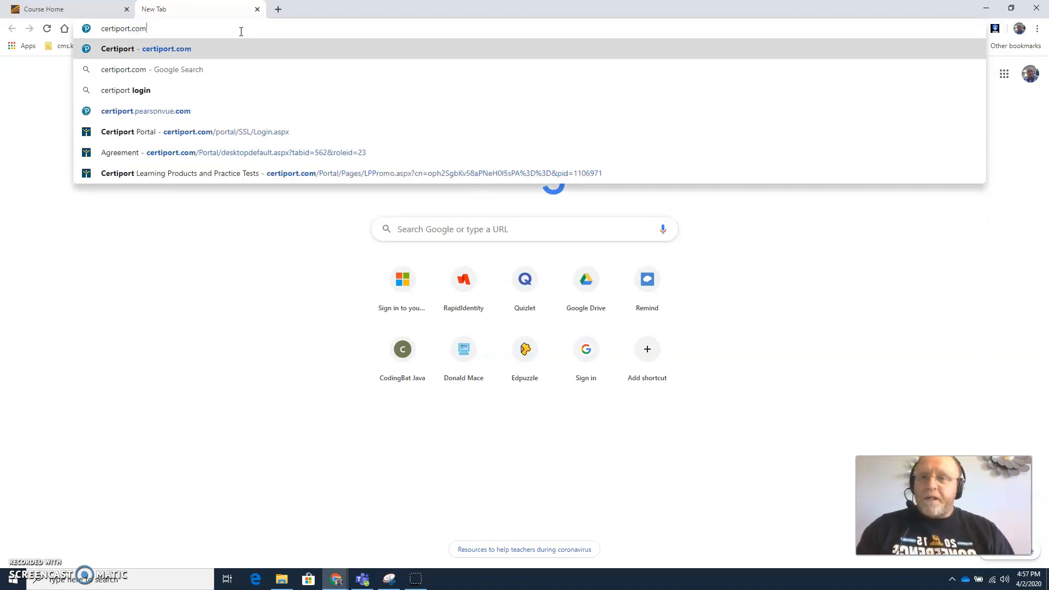
key(Return)
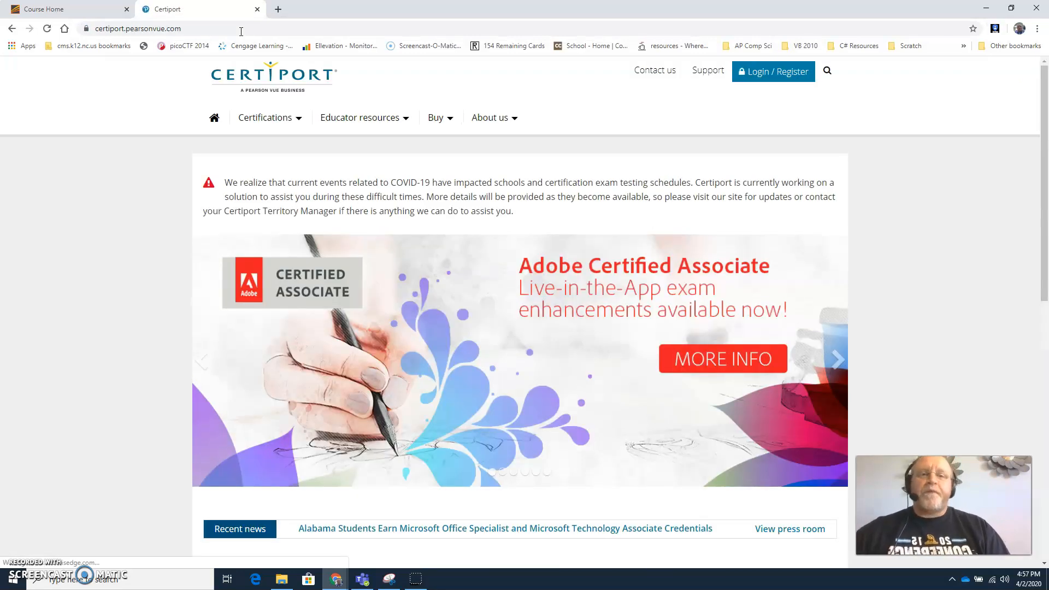
Step: Go to Login / Register and start a new user registration
click(772, 76)
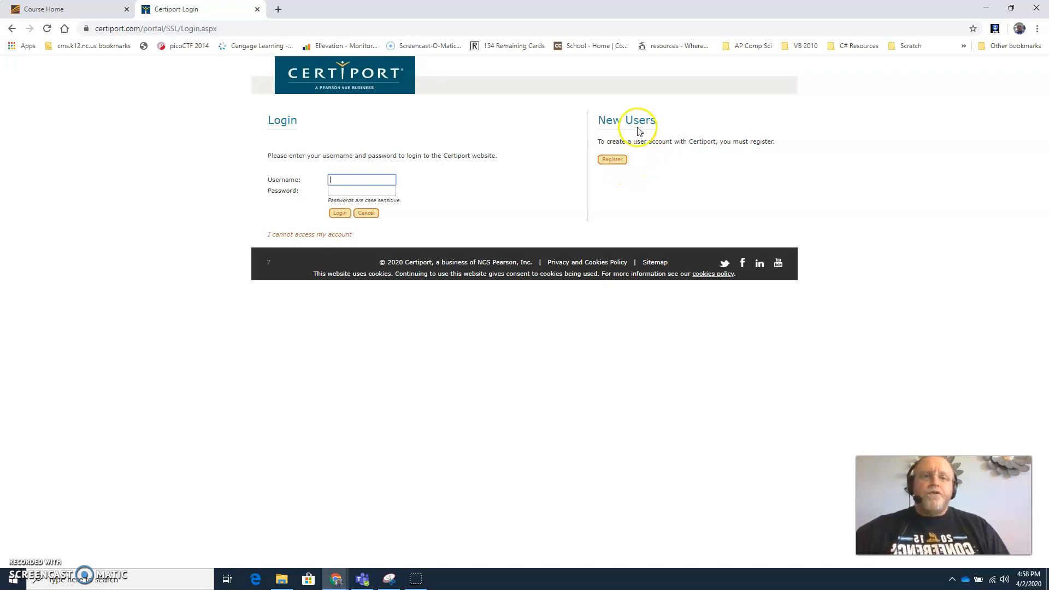
click(616, 162)
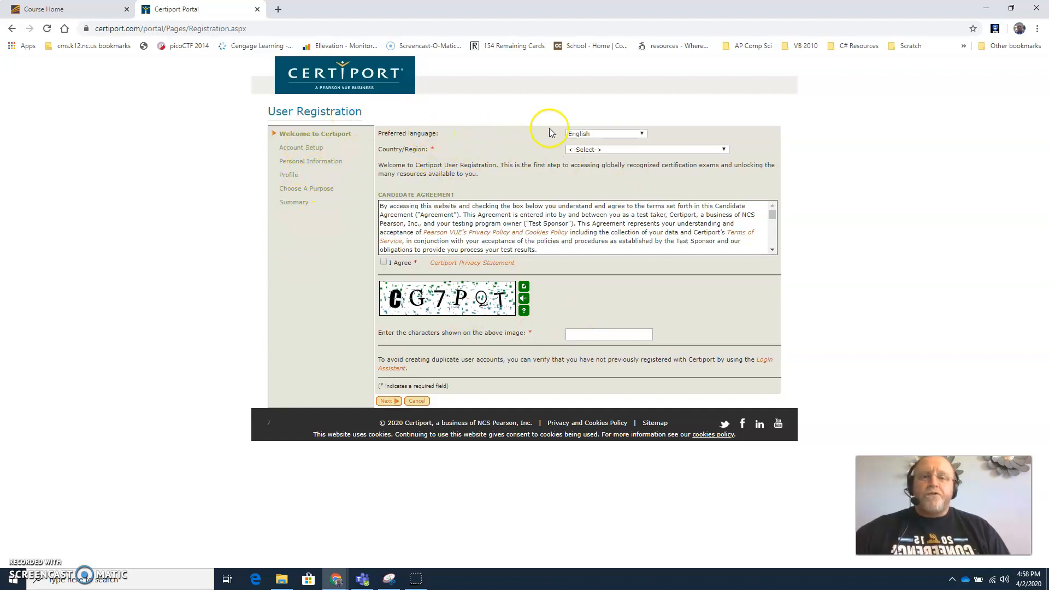
Step: Choose United States, accept the candidate agreement, enter the captcha and continue to Account Setup
click(592, 150)
text(u)
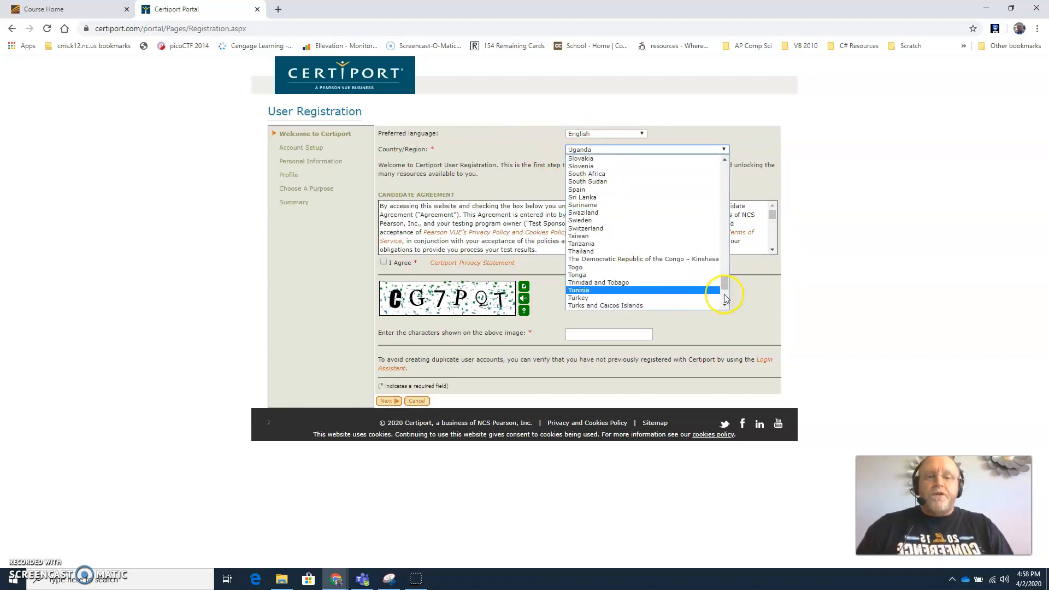
scroll(723, 291, down, 3)
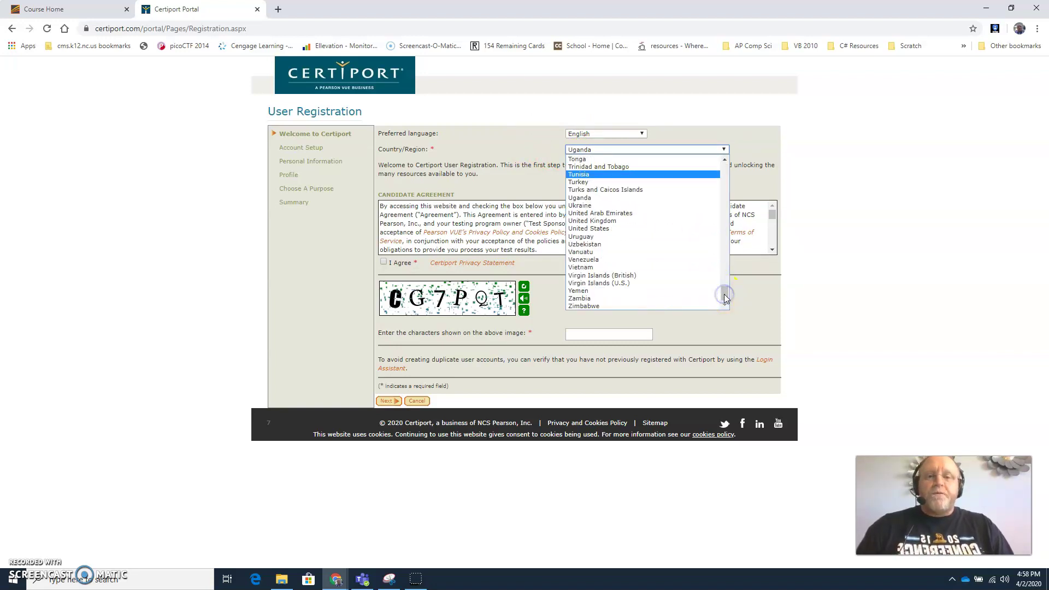
click(665, 230)
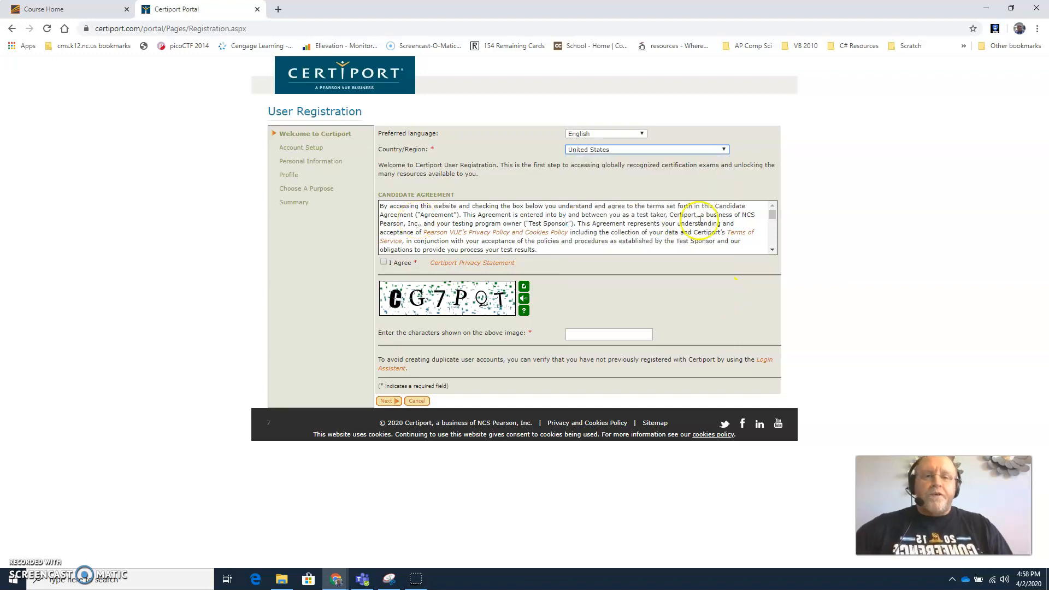
drag(772, 215, 770, 247)
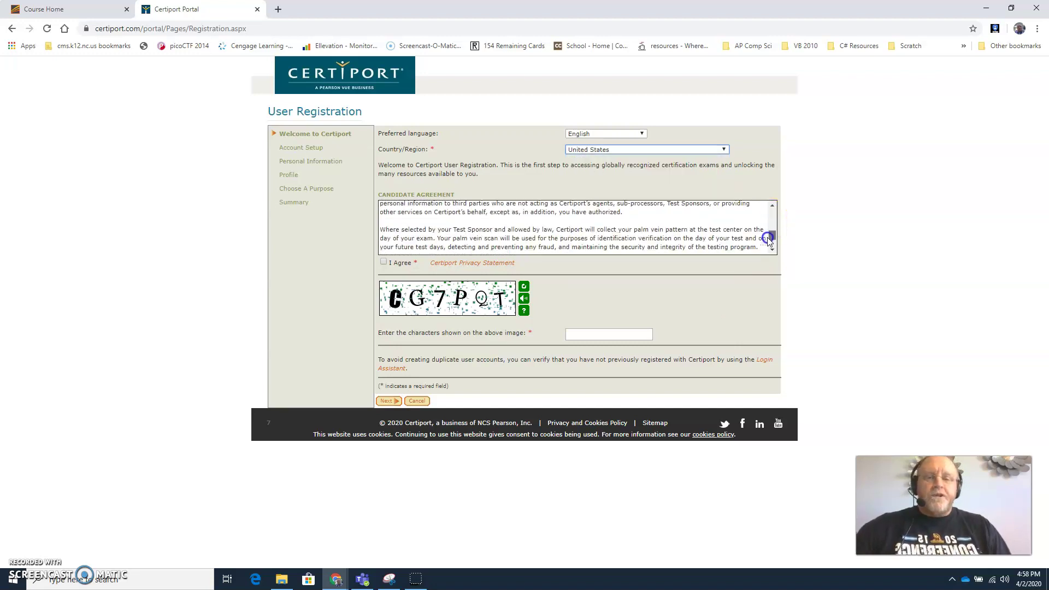
click(382, 263)
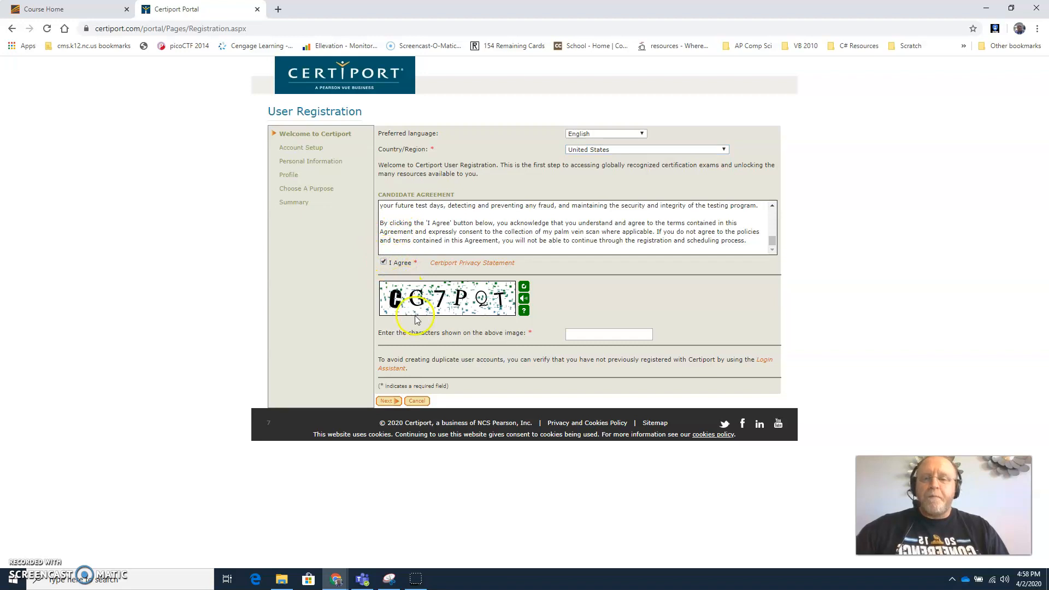
click(582, 334)
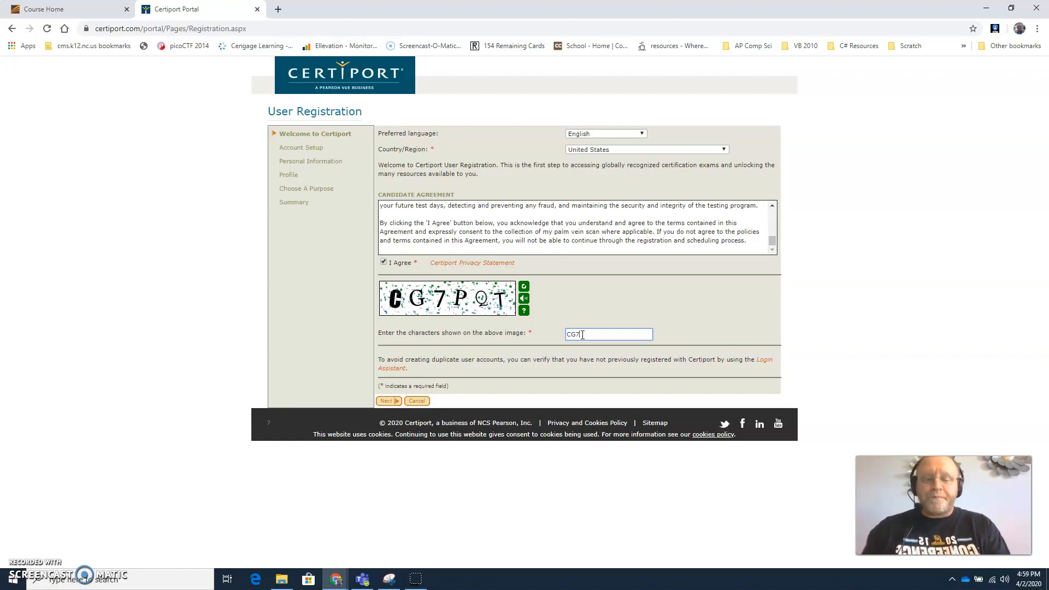
text(PQT)
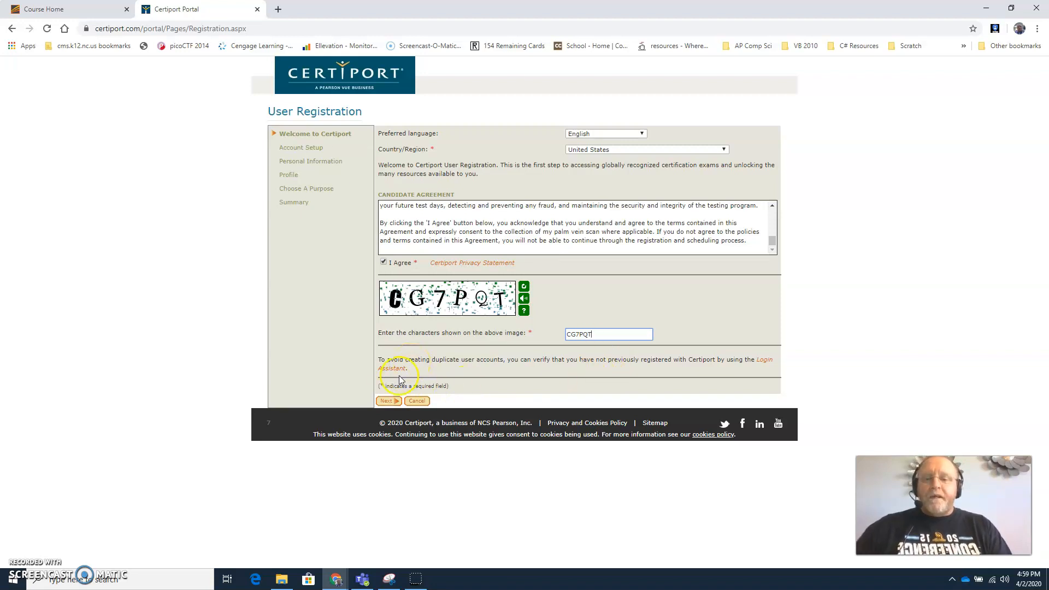
click(389, 401)
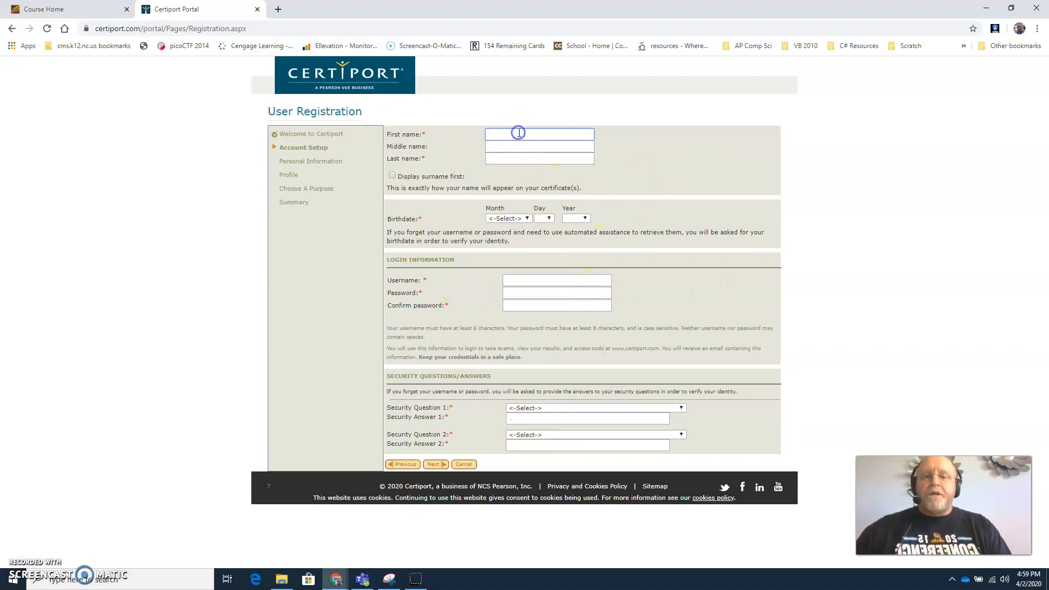
text(Daffy)
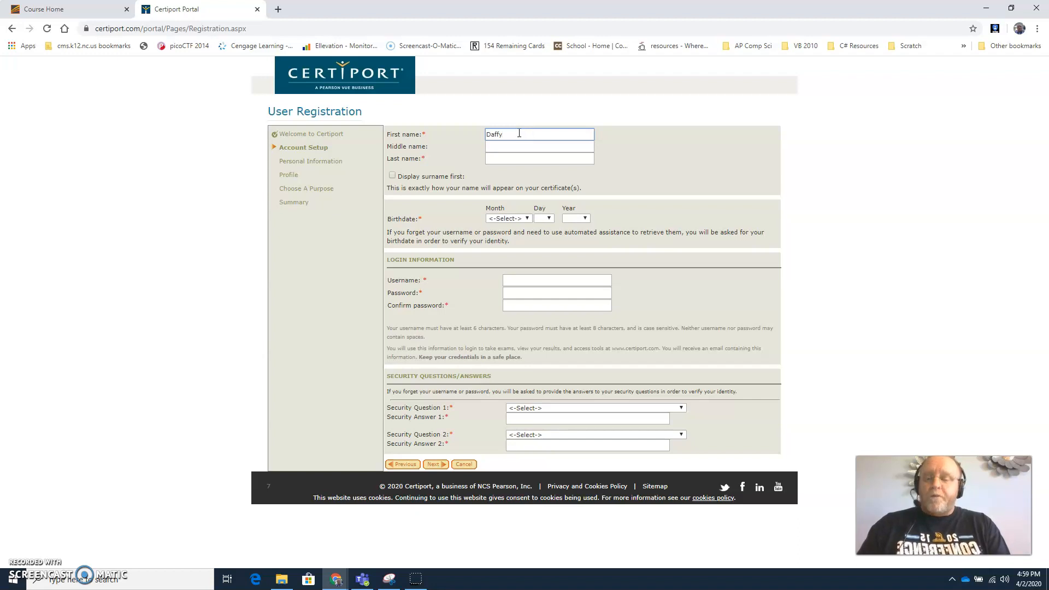
Step: Enter the name Daffy Duck, clearing a mistaken middle-name entry
key(Tab)
text(ck)
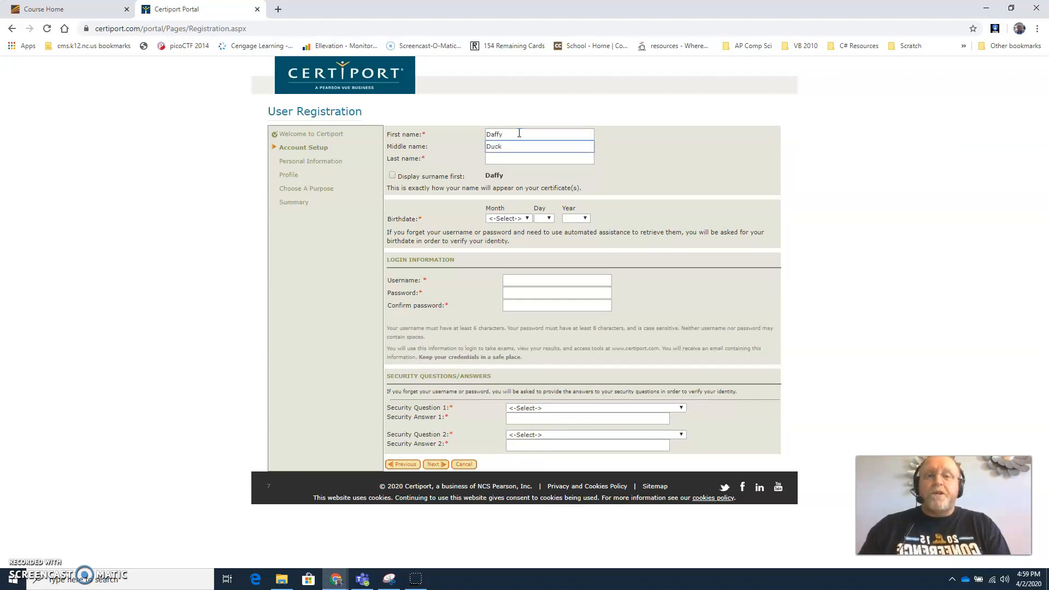
key(BackSpace)
key(BackSpace)
key(BackSpace)
key(BackSpace)
key(Tab)
text(Duck)
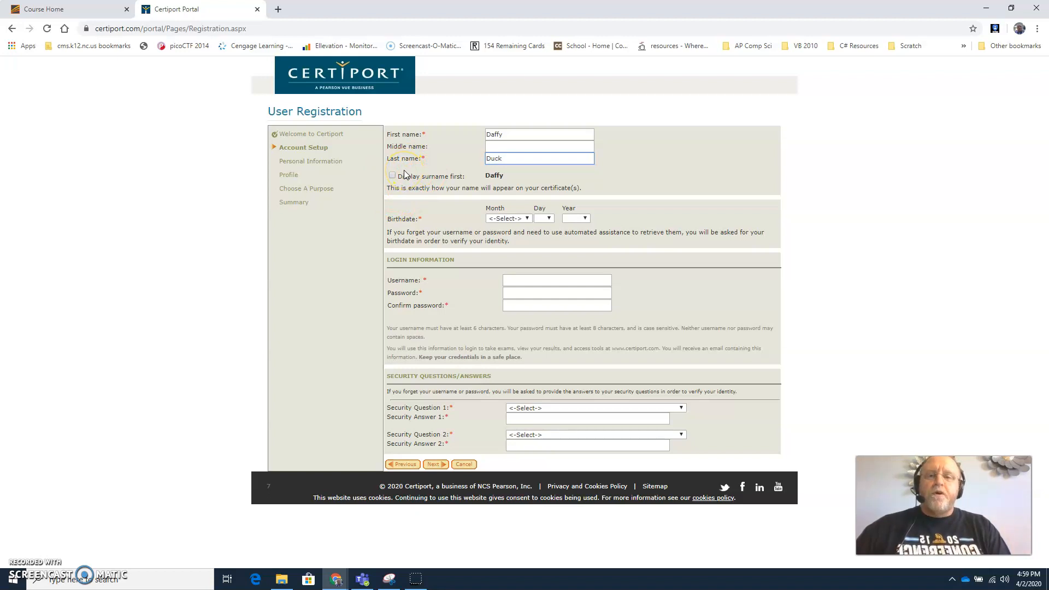
click(392, 176)
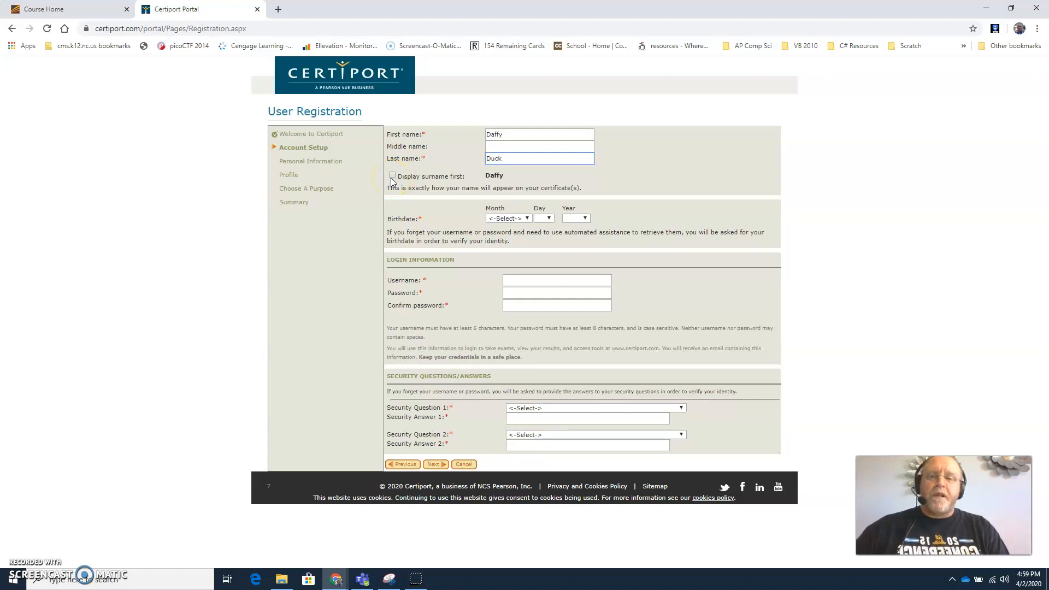
Step: Set the birthdate to January 3, 1968
click(526, 219)
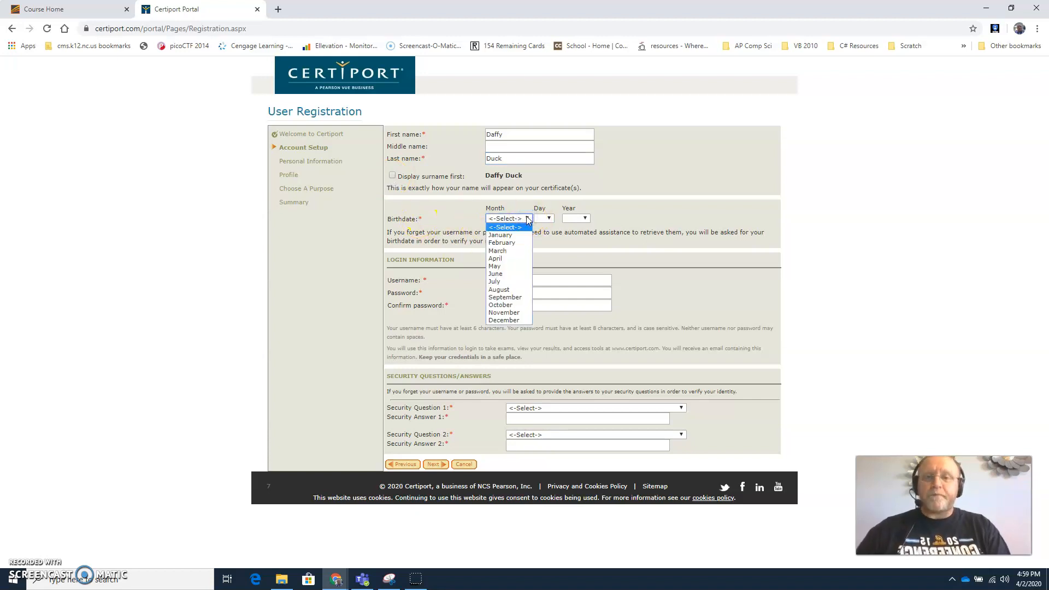
click(512, 235)
click(547, 219)
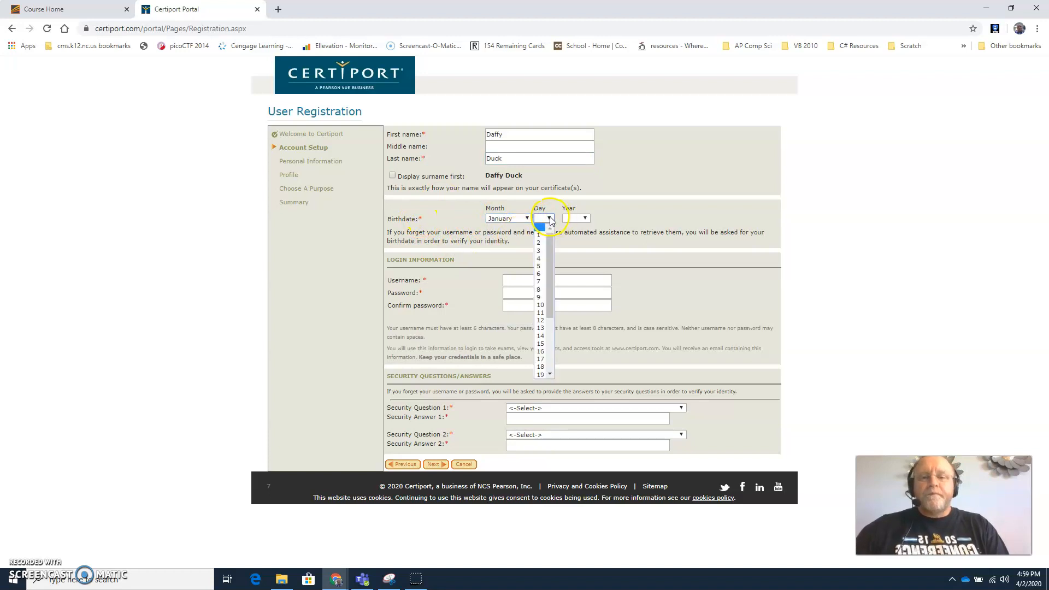
click(543, 256)
click(584, 219)
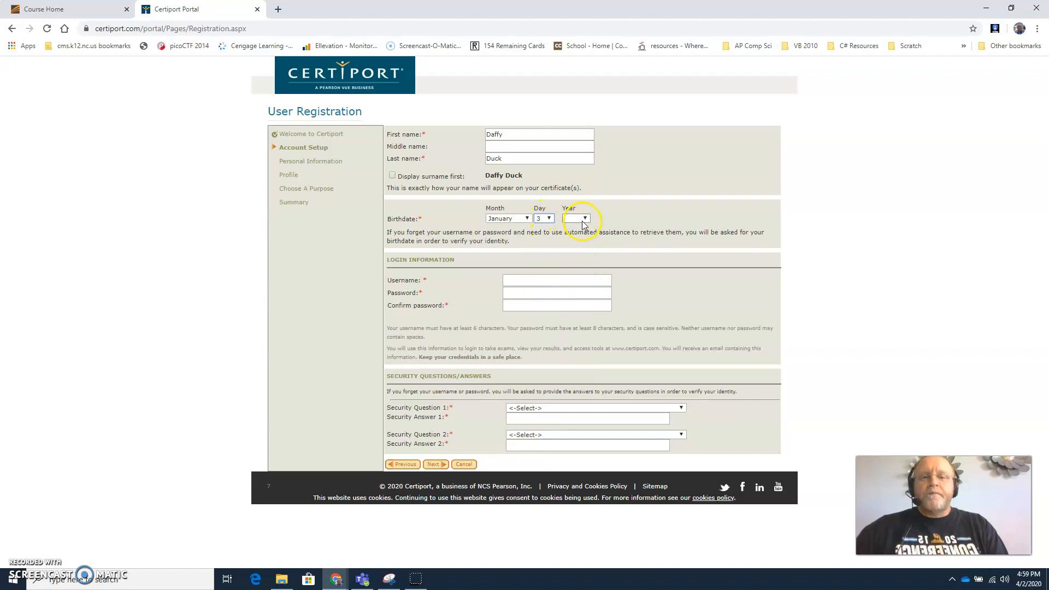
click(585, 219)
key(Down)
key(Down)
key(Down)
key(Down)
key(Down)
key(Down)
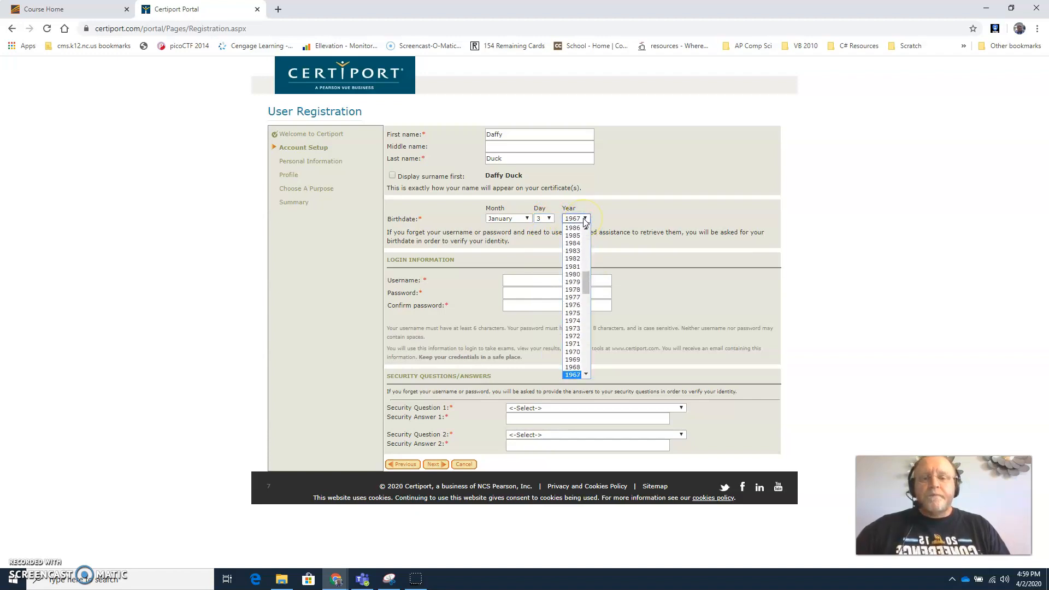
key(Up)
key(Return)
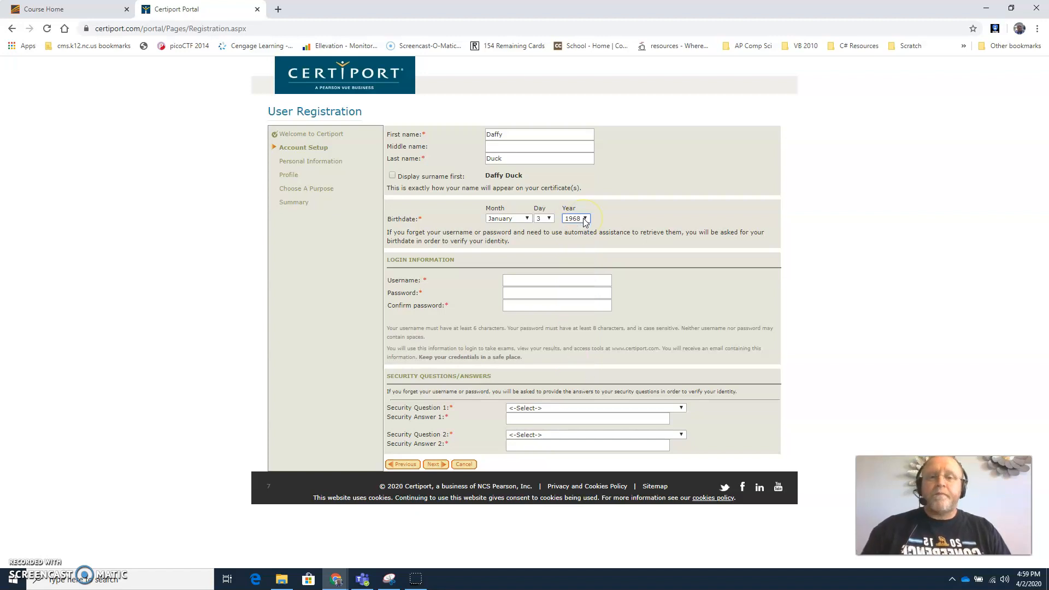
click(525, 282)
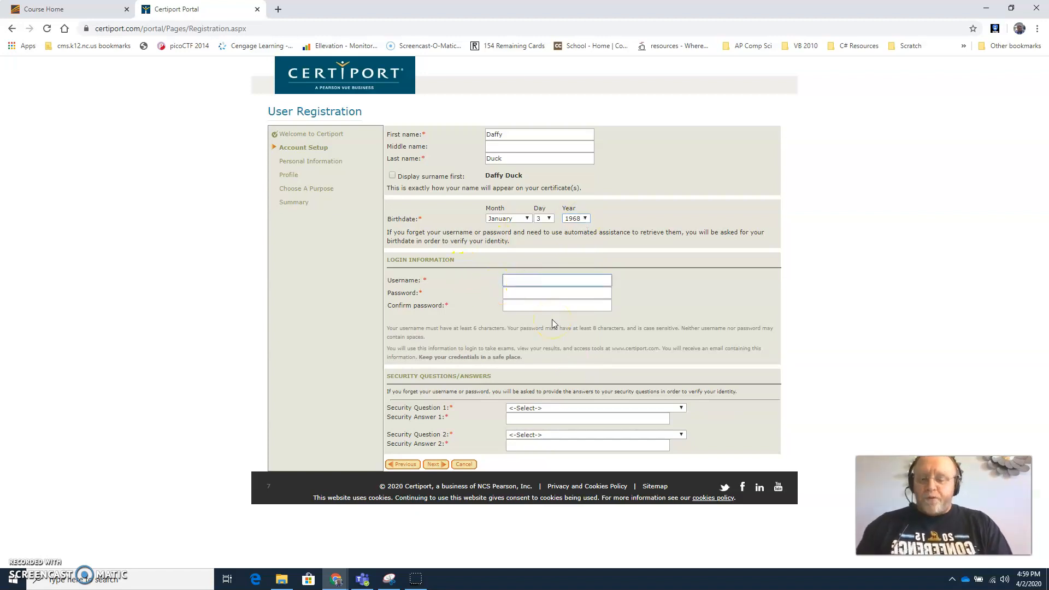
text(daffyduck)
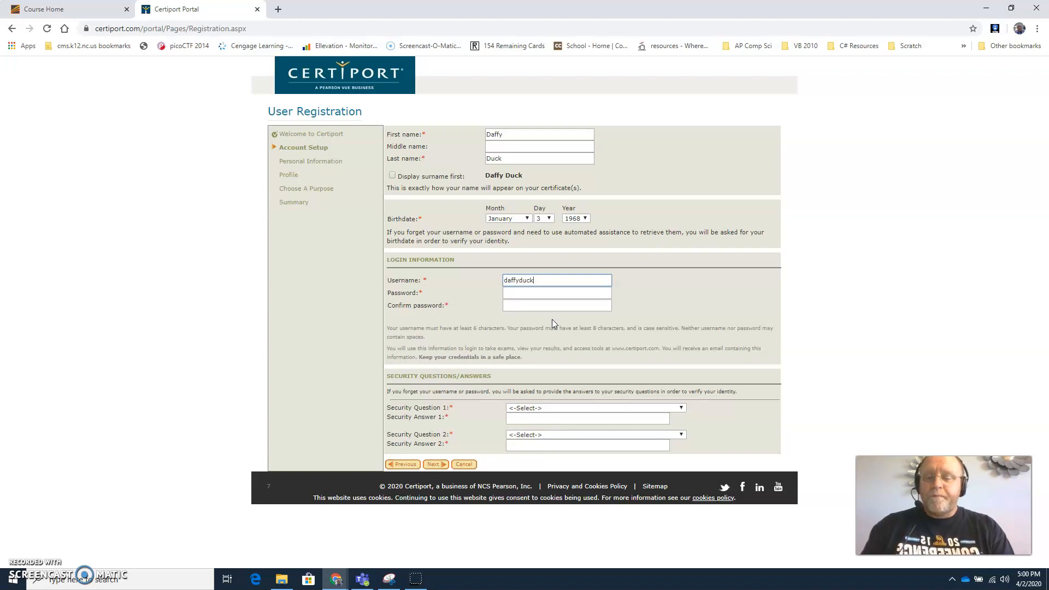
Step: Enter username daffyduck13 after the first was taken, then the password and its confirmation
key(Tab)
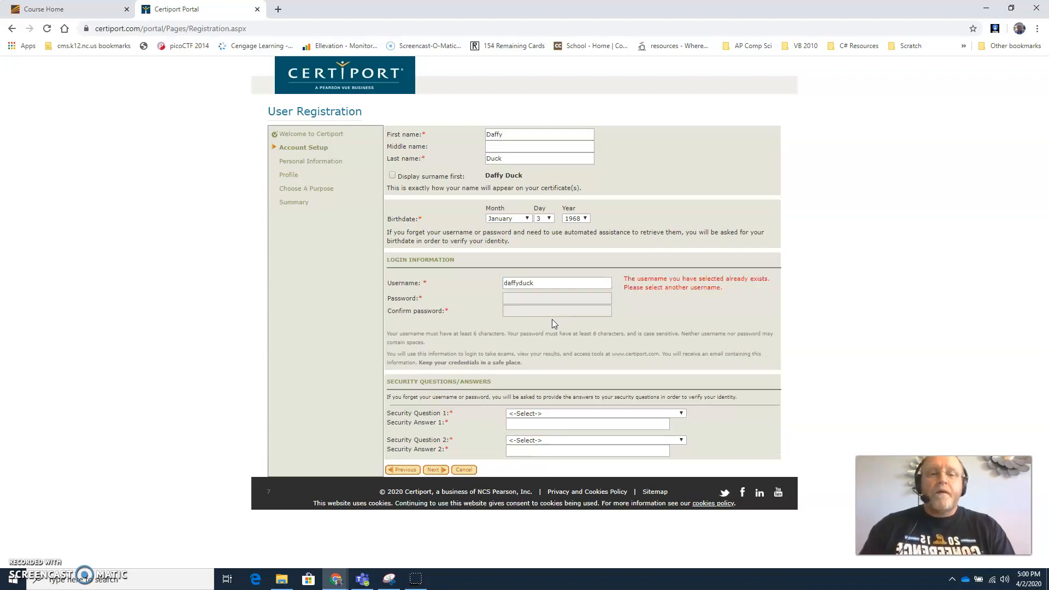
click(555, 285)
text(13)
key(Tab)
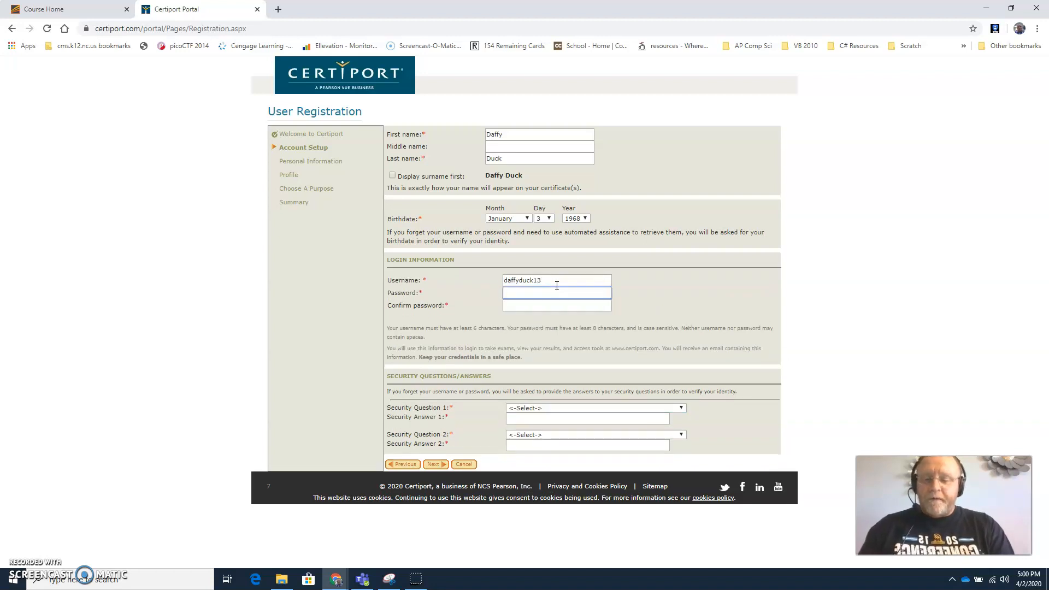
key(Tab)
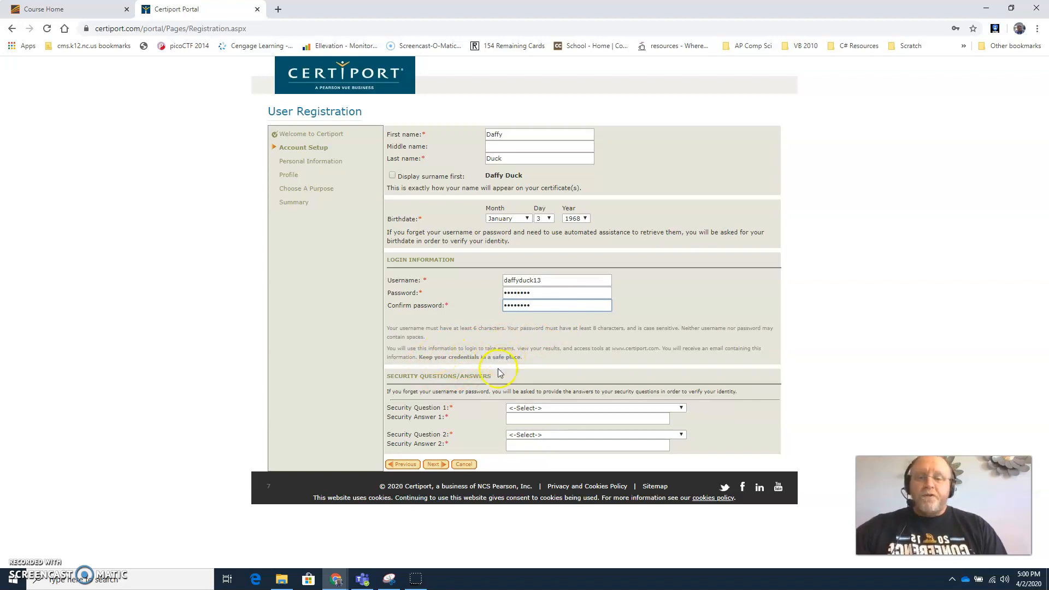
click(682, 410)
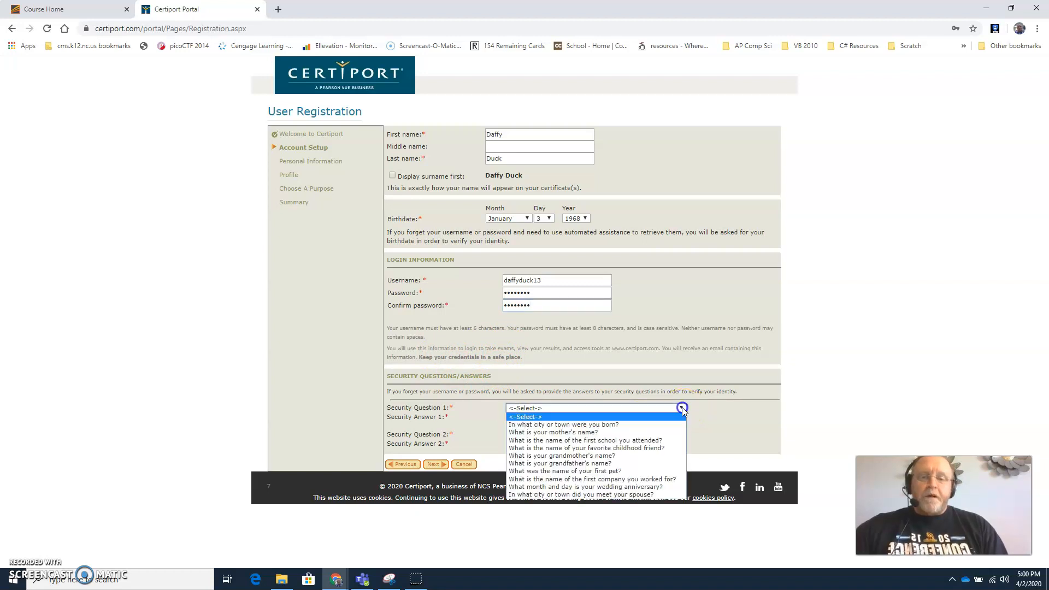
click(654, 424)
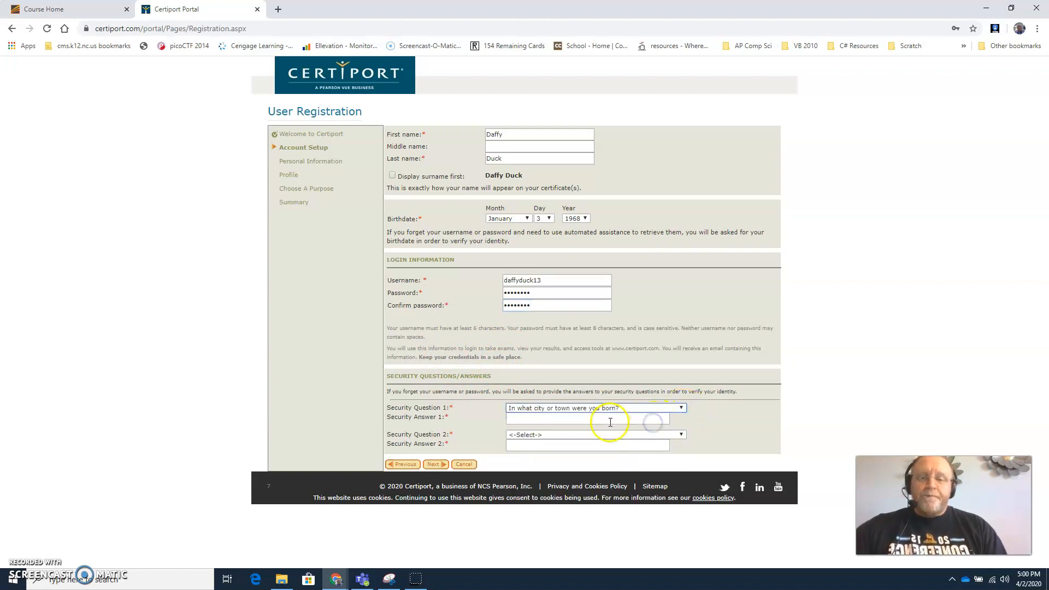
click(608, 419)
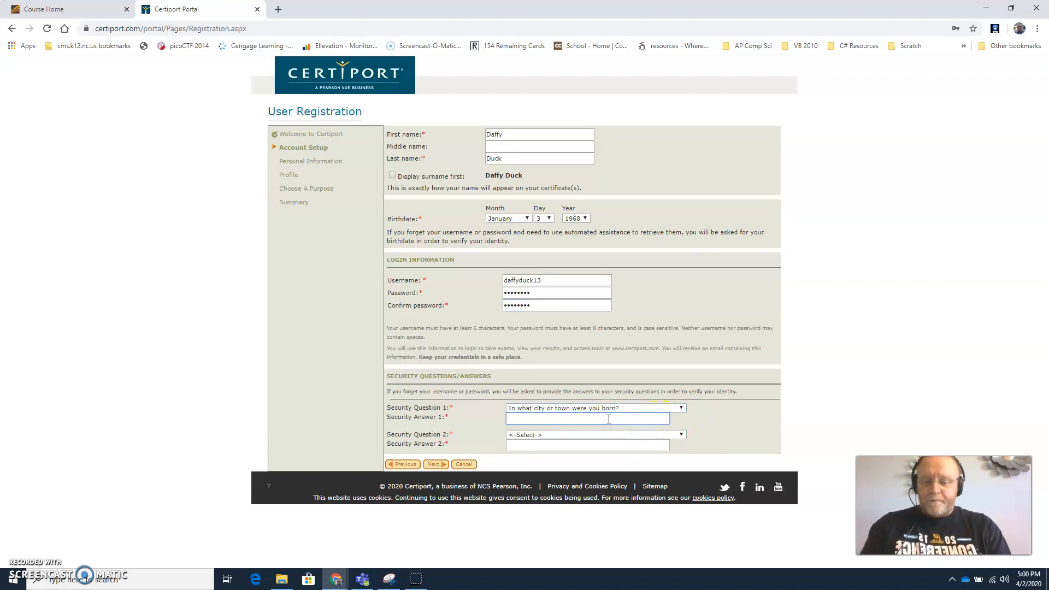
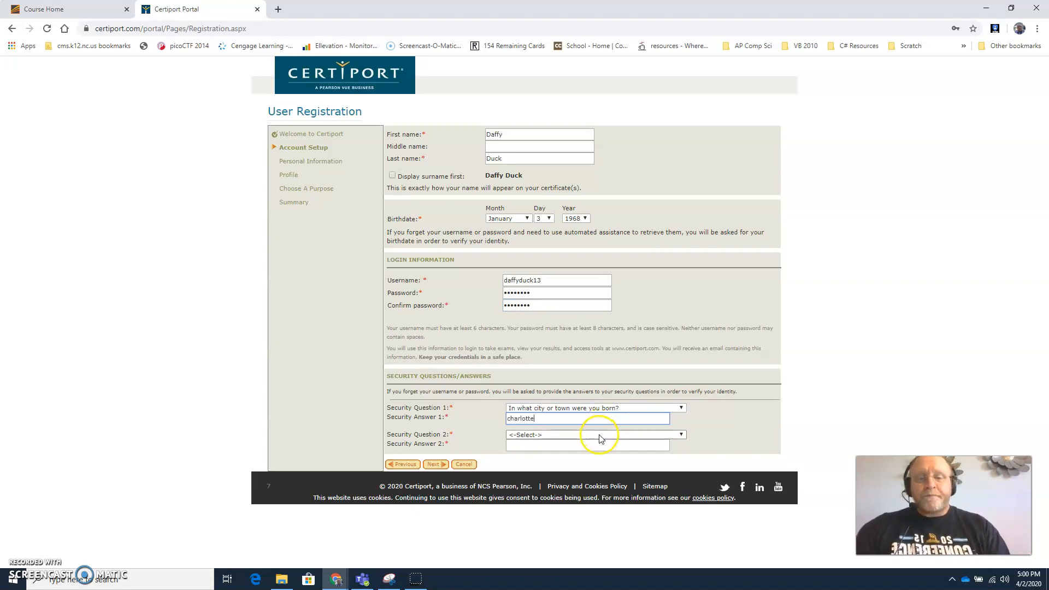
click(599, 438)
click(592, 460)
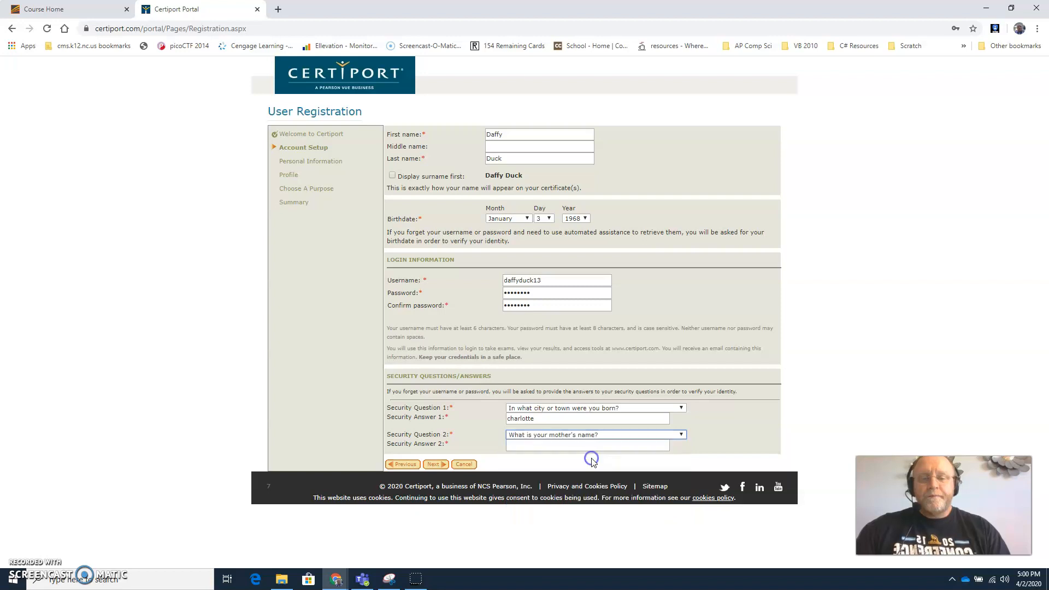
click(587, 447)
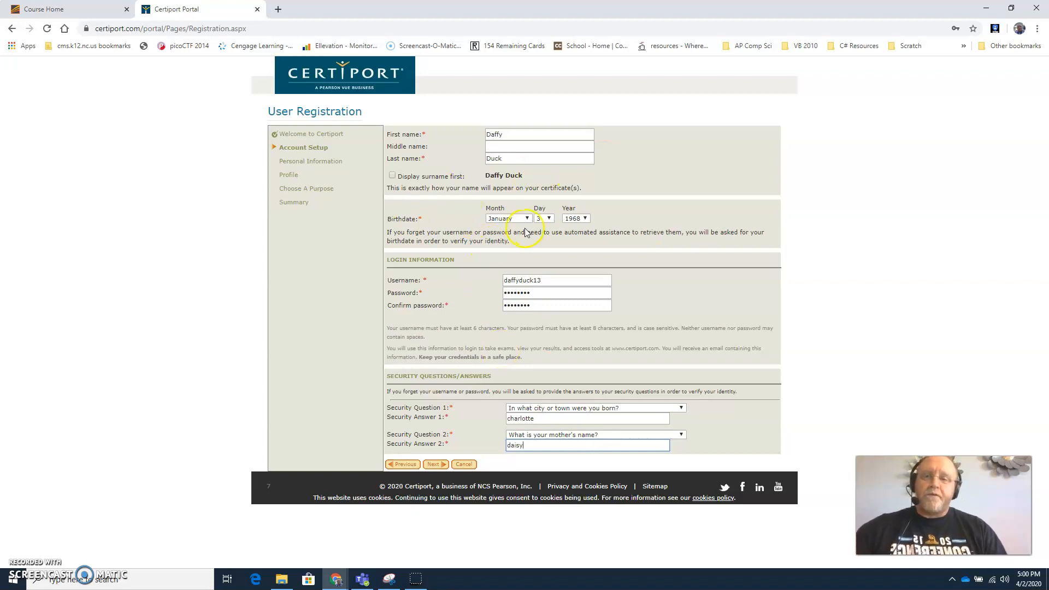
Step: On Personal Information, enter the email, paste it as confirmation, and fill in the student ID
click(437, 465)
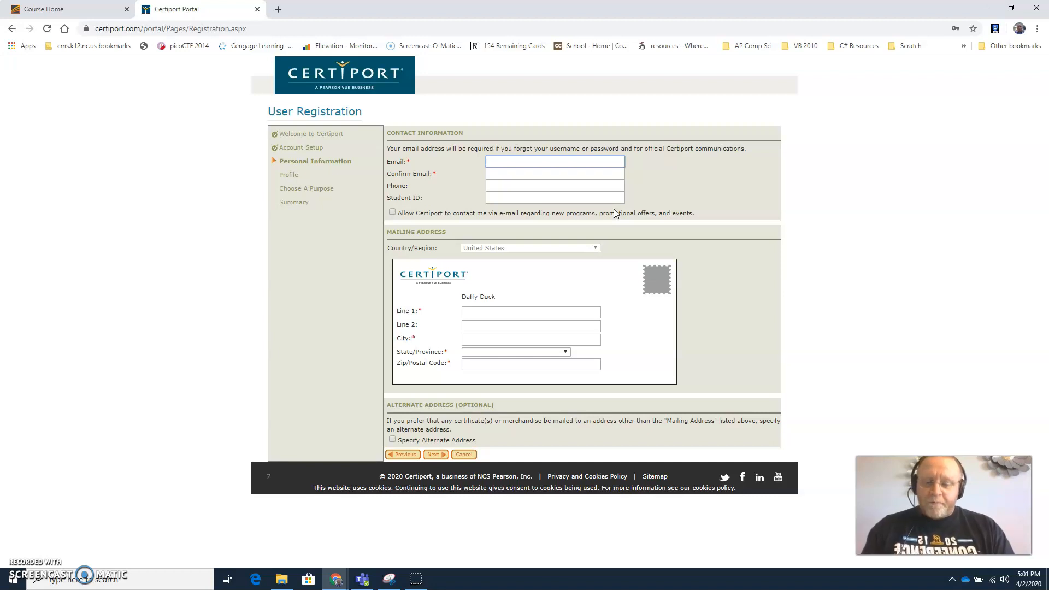
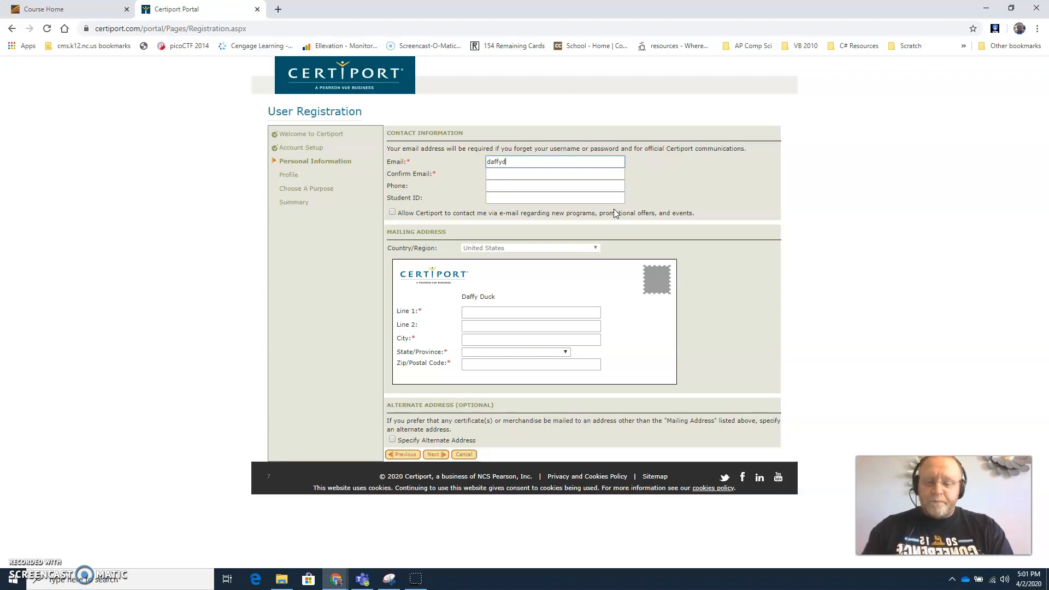
key(Tab)
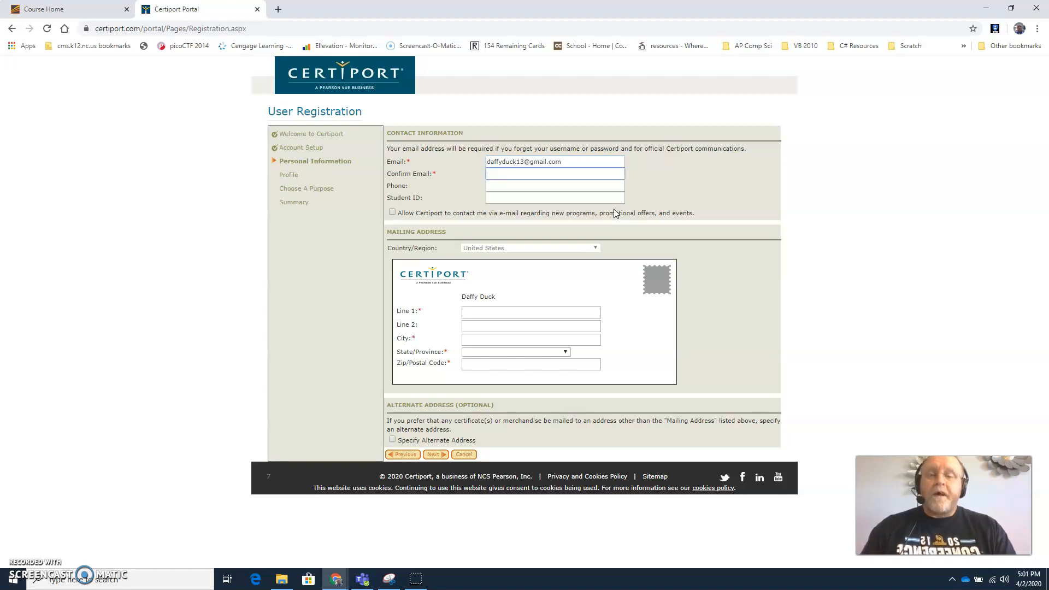
key(shift+Tab)
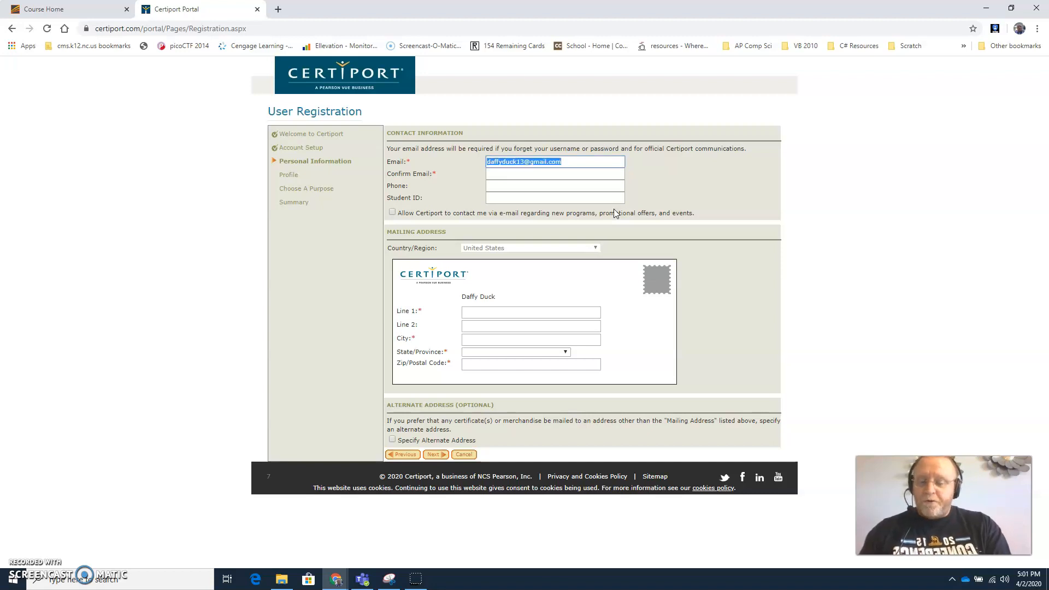
key(ctrl+c)
key(Tab)
key(ctrl+v)
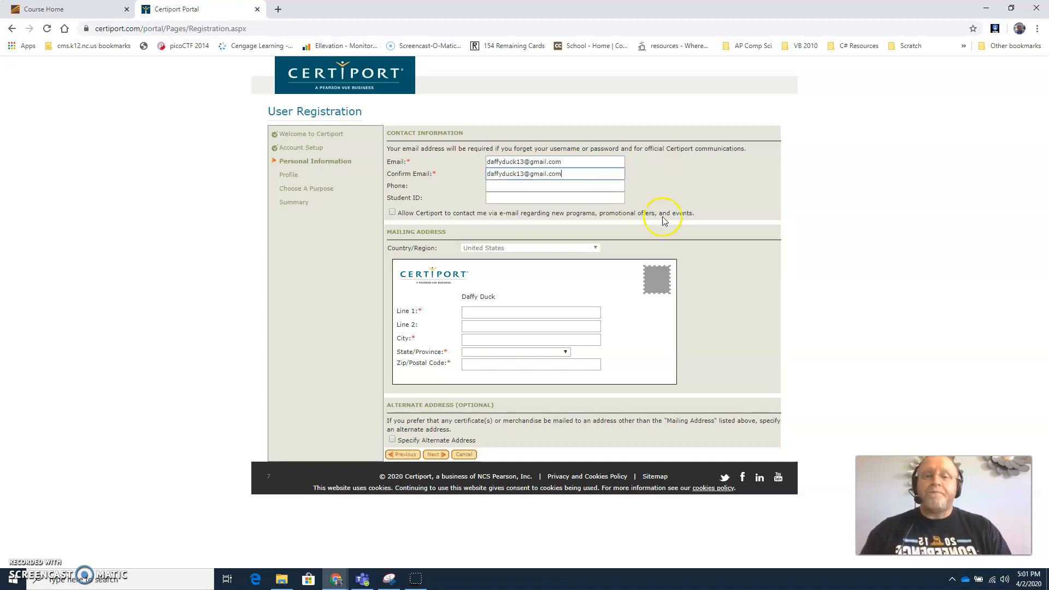
click(587, 186)
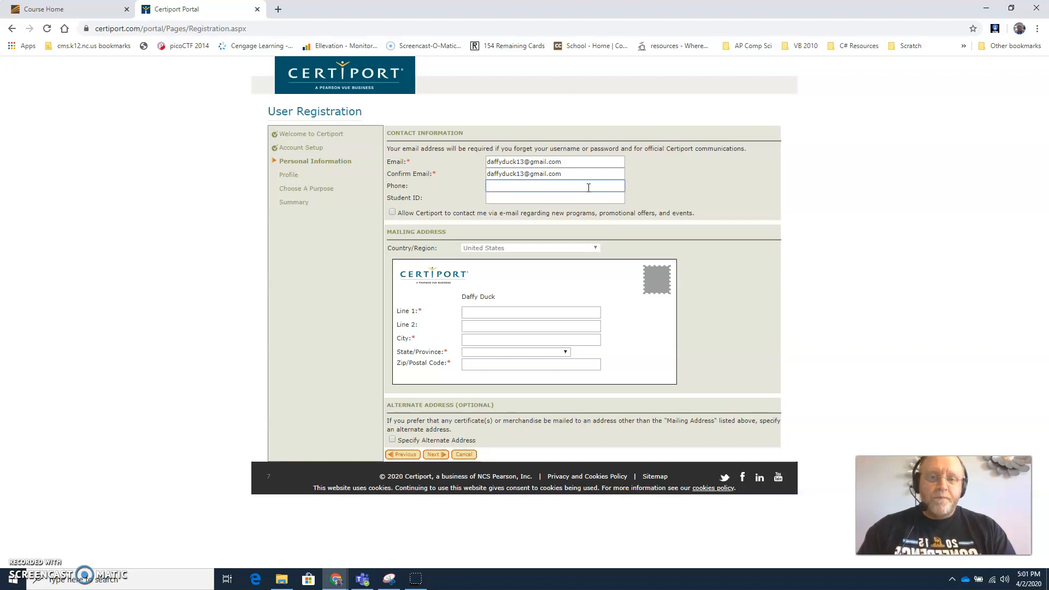
click(581, 197)
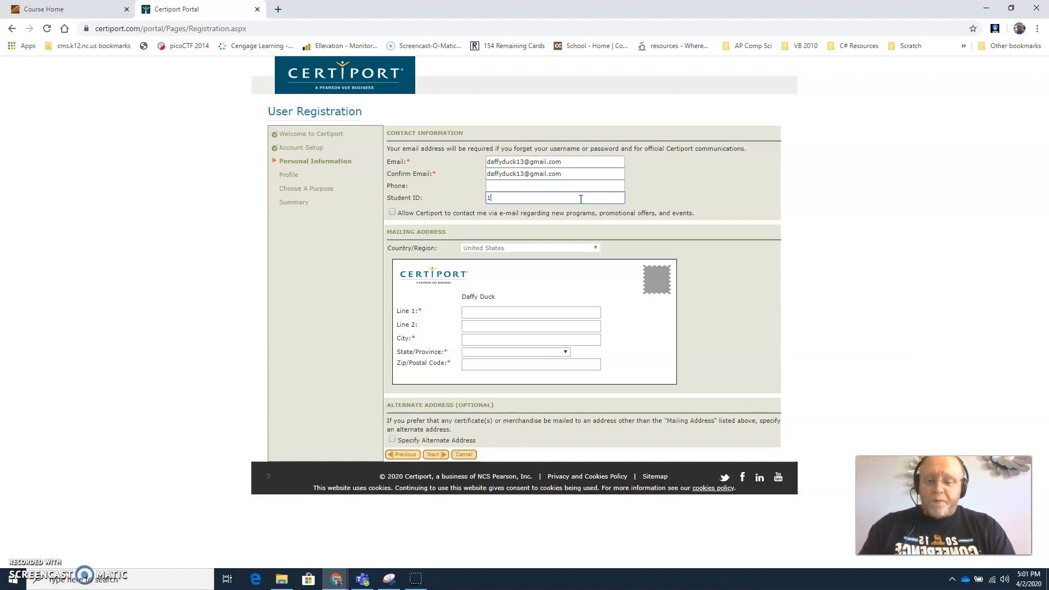
text(1234567890)
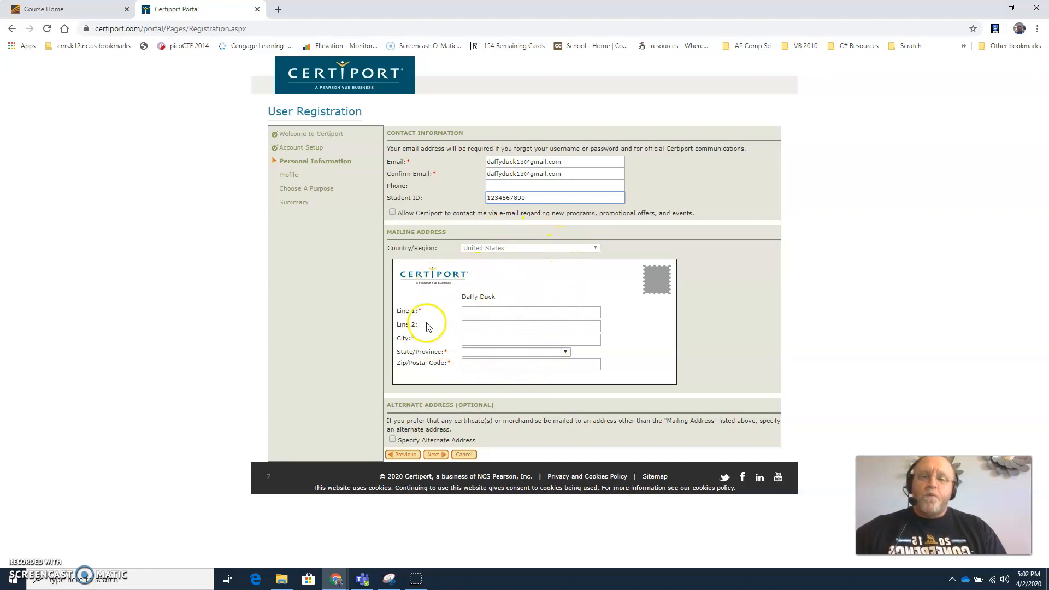
Step: Enter the mailing address line, city Gettysburg, state North Carolina and zip code
click(472, 311)
text(123 Any)
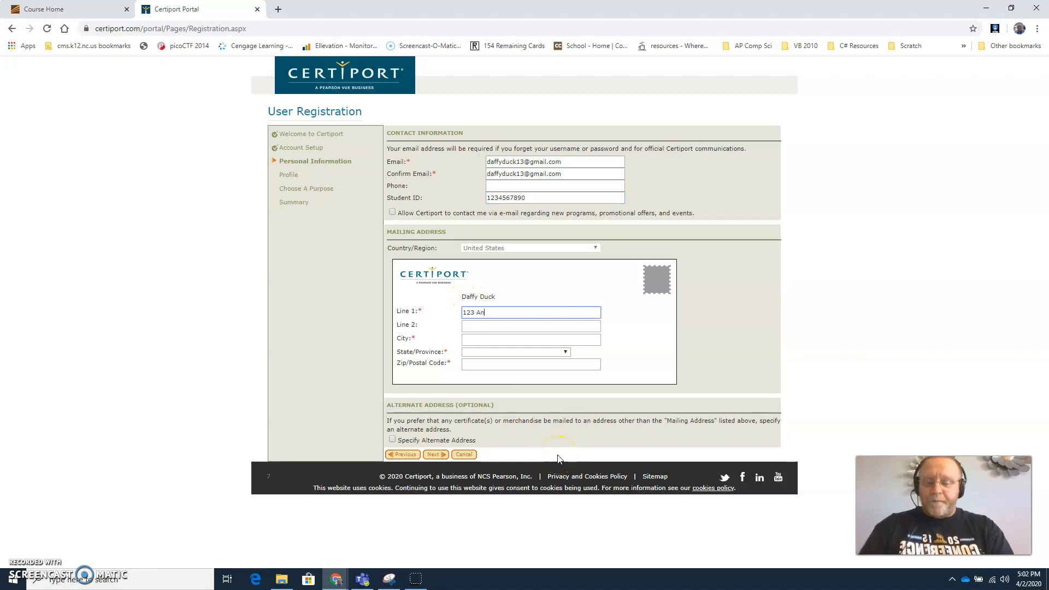
text(where )
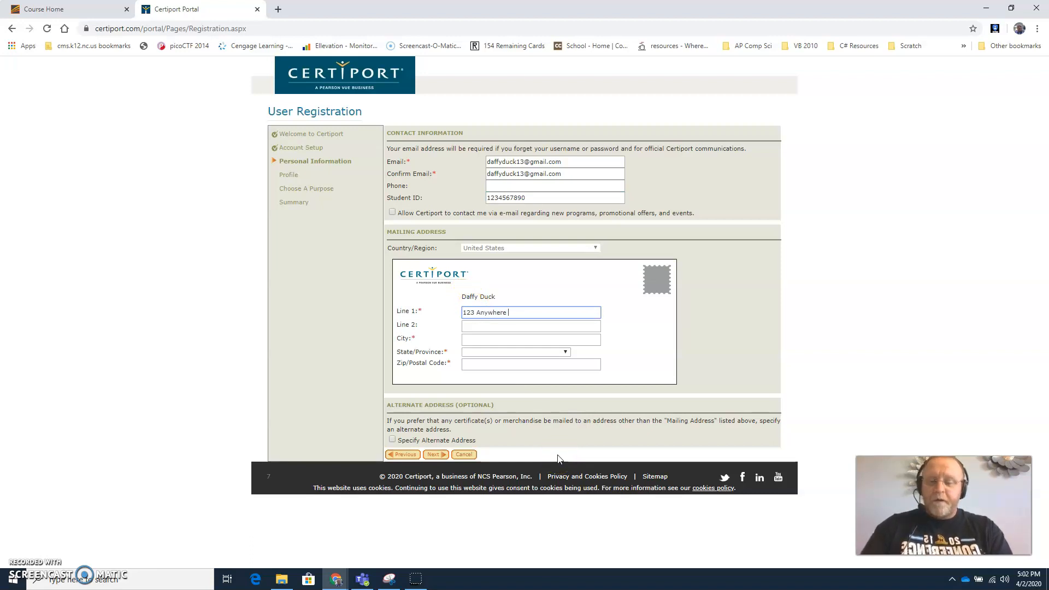
text(Ave)
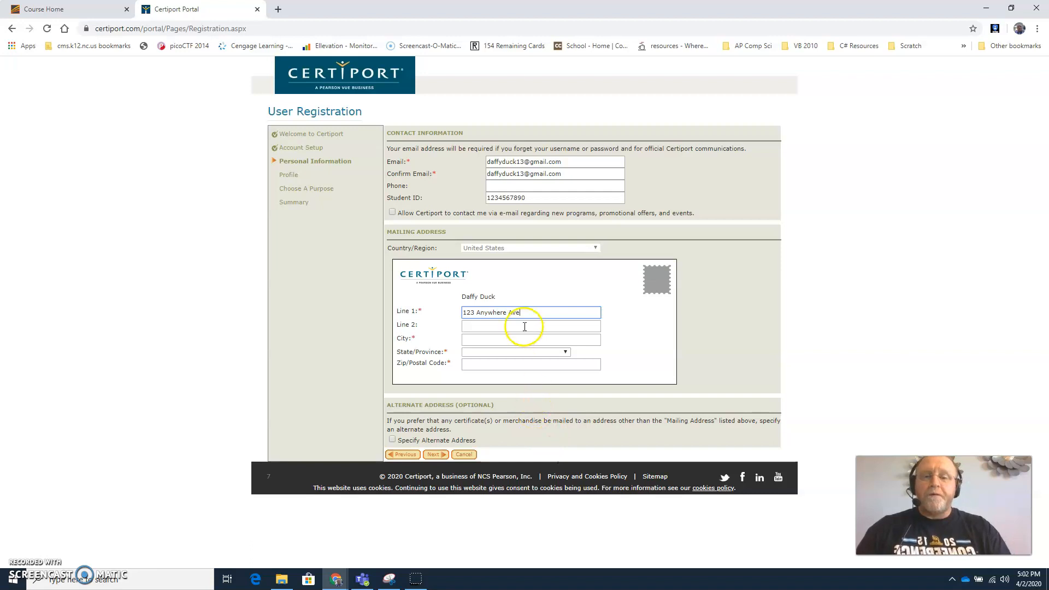
click(515, 340)
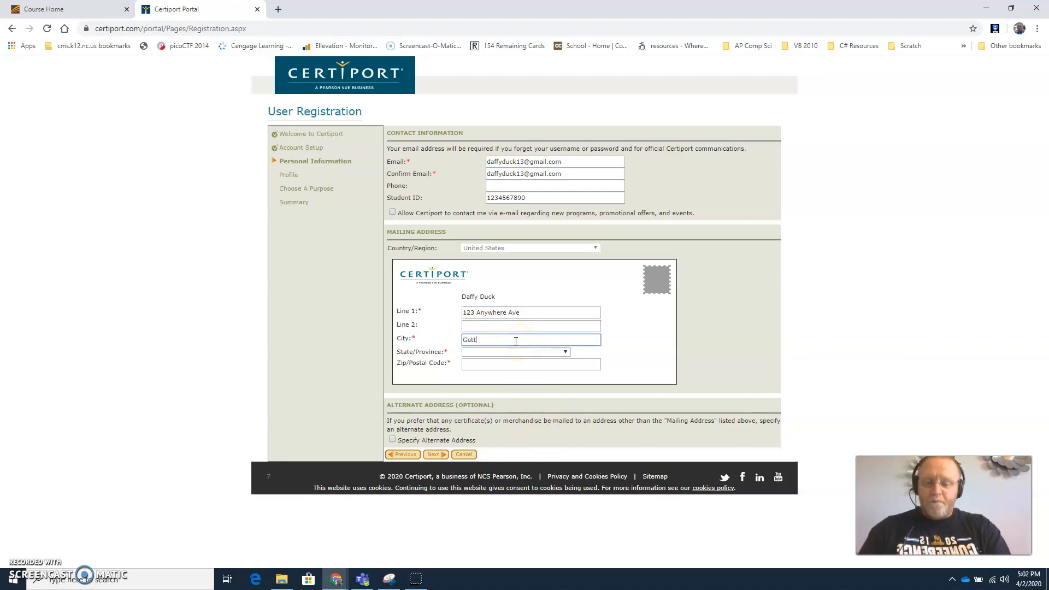
text(urg)
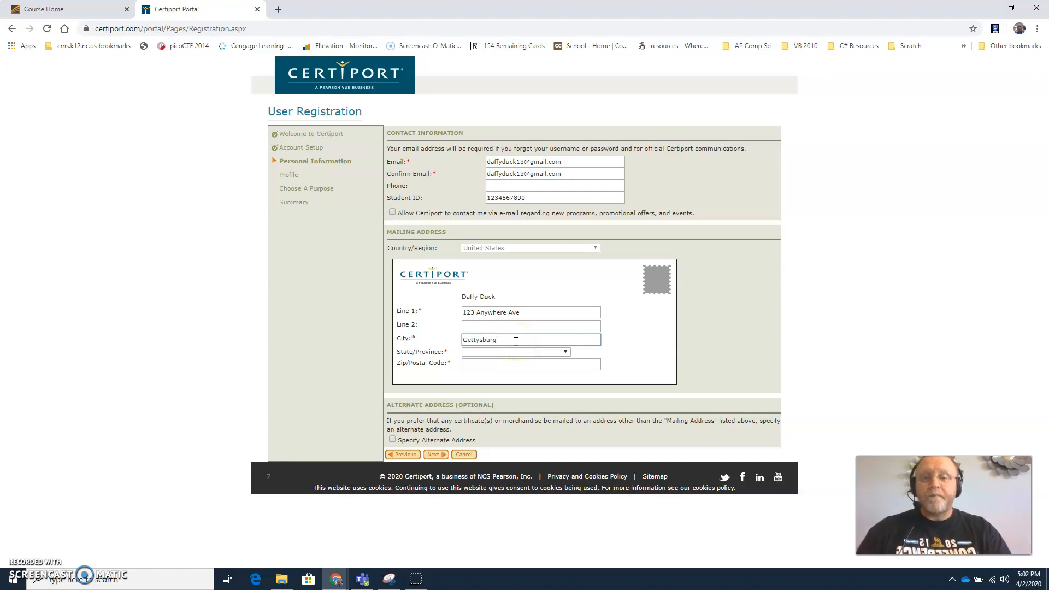
click(517, 353)
key(n)
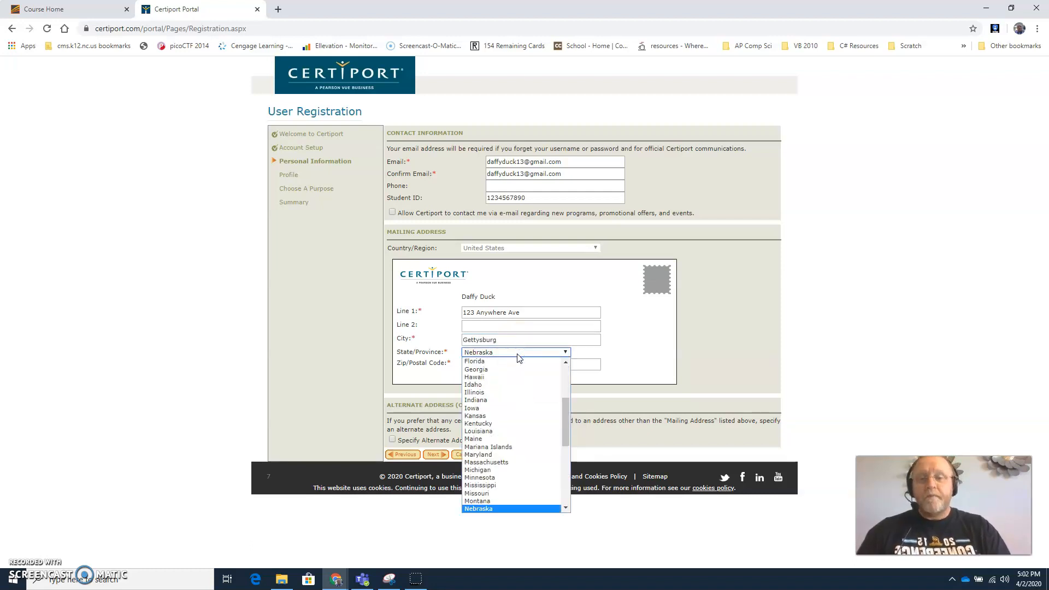
scroll(512, 409, up, 2)
scroll(566, 476, down, 3)
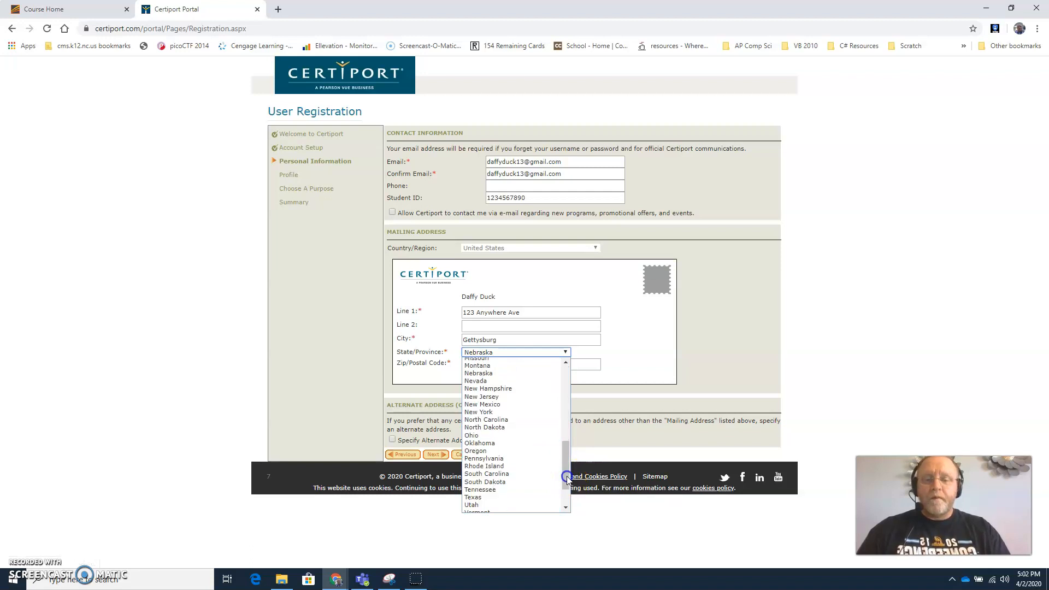
click(523, 421)
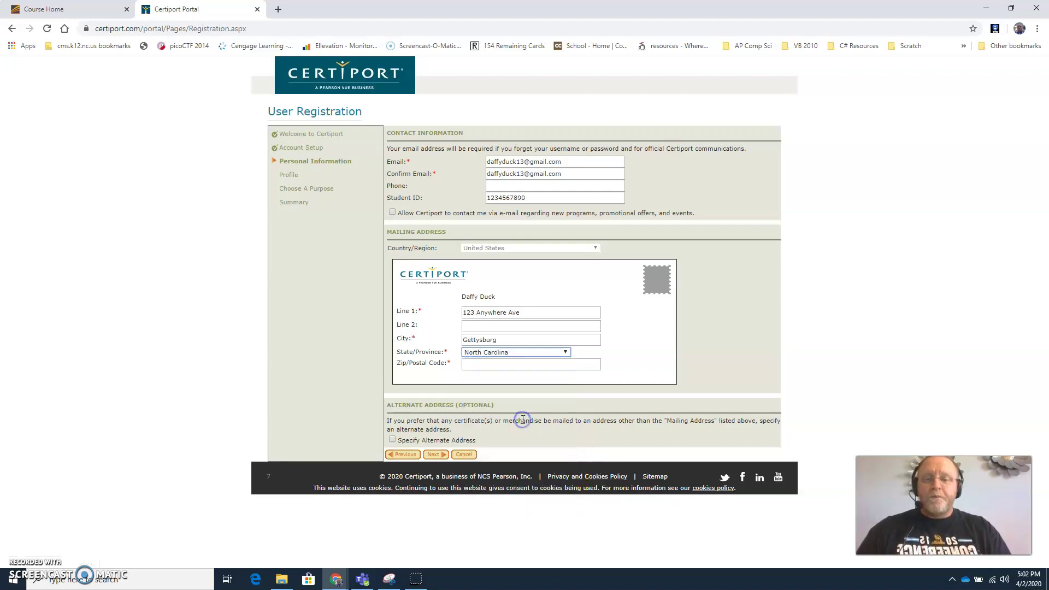
click(499, 365)
text(28779)
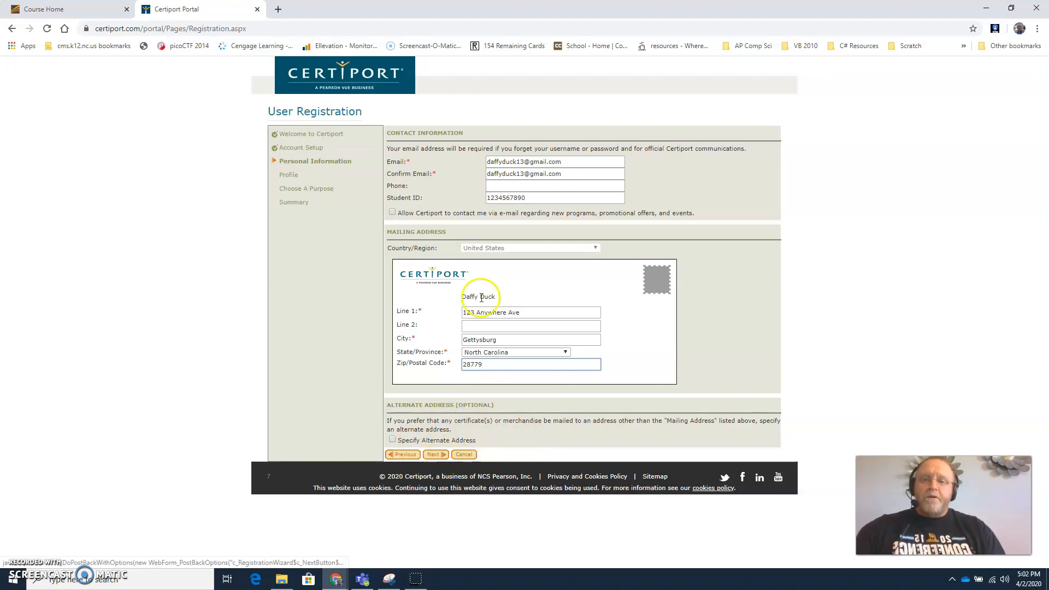
Step: On the Profile step, answer yes to being a student with 11 years of schooling
click(437, 456)
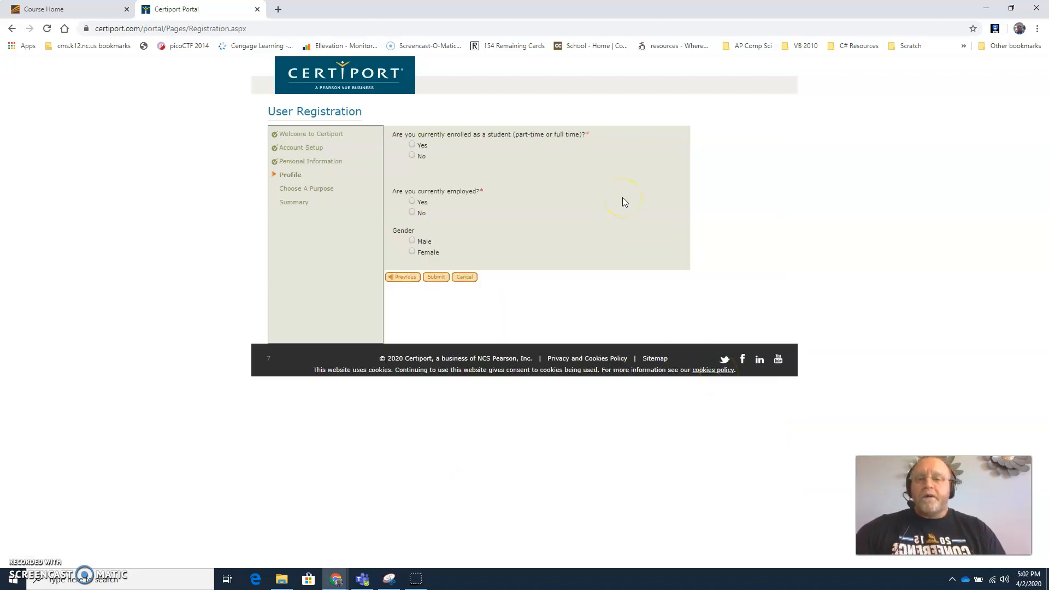
click(412, 147)
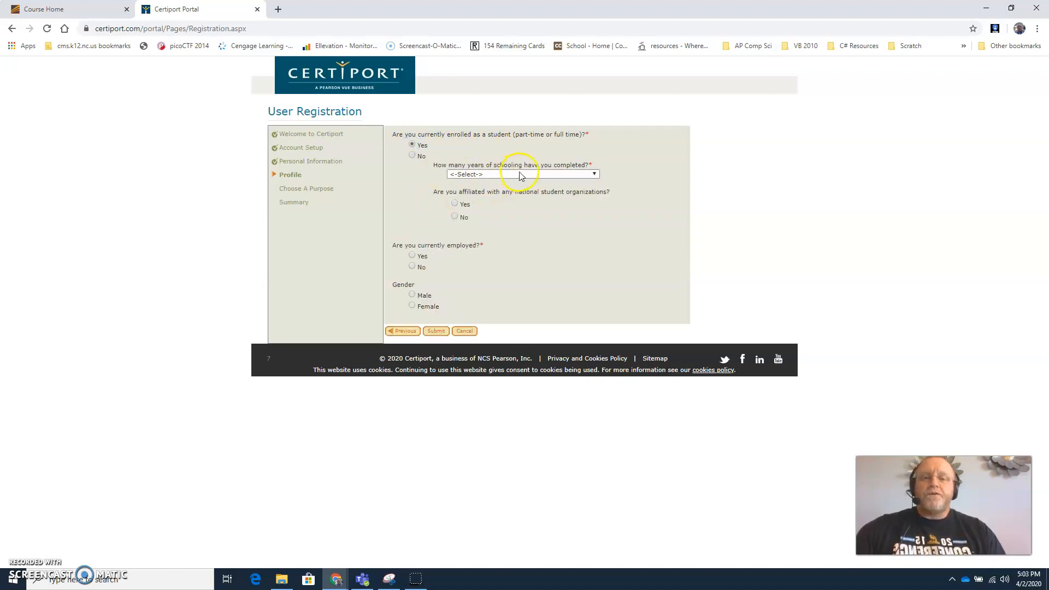
click(519, 175)
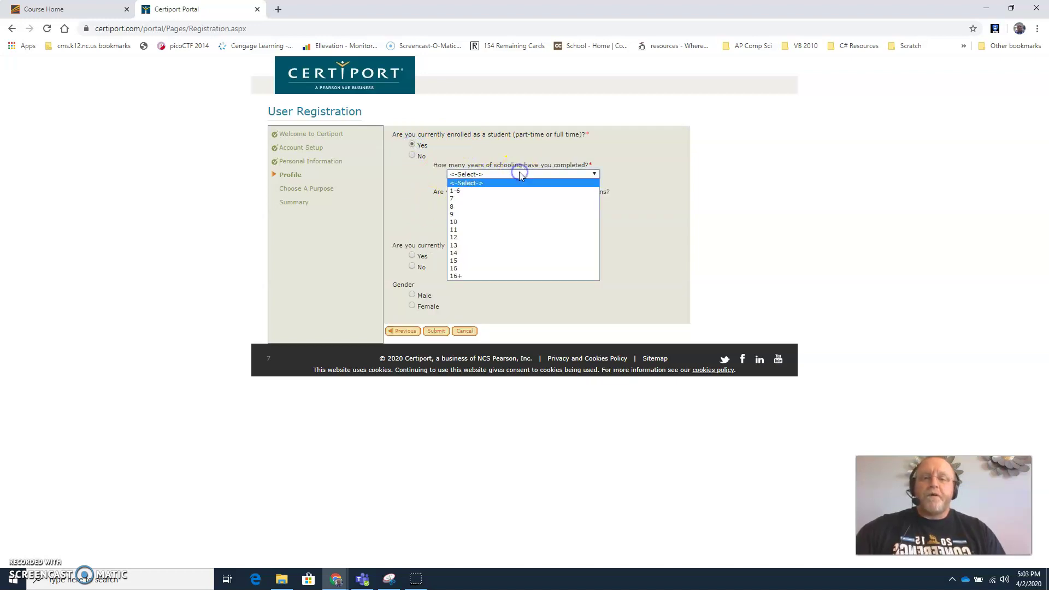
click(480, 229)
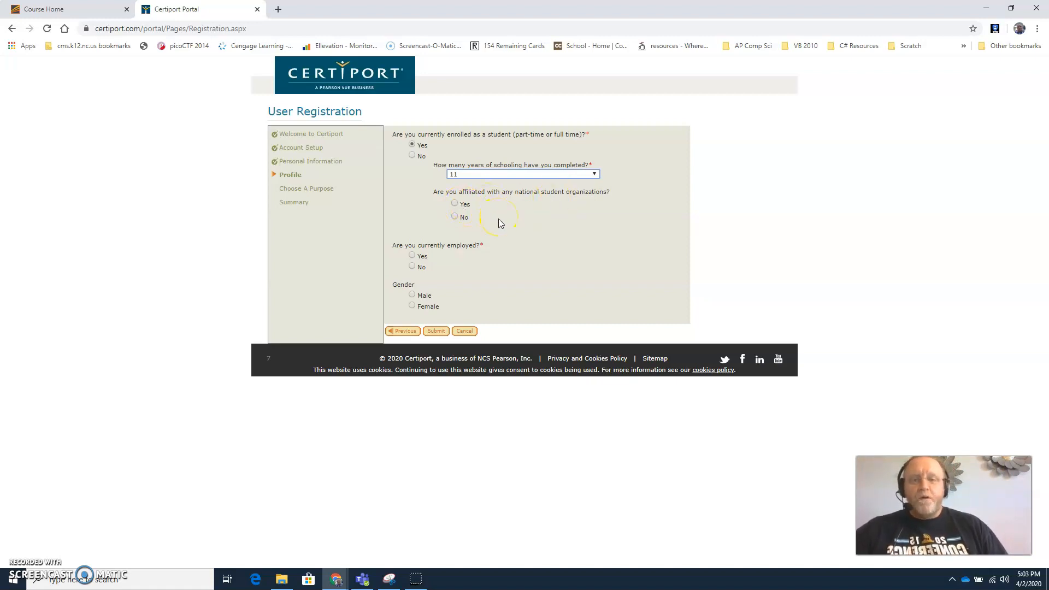
Step: Answer no to student organizations and teaching, briefly marking employed and viewing job functions
click(455, 217)
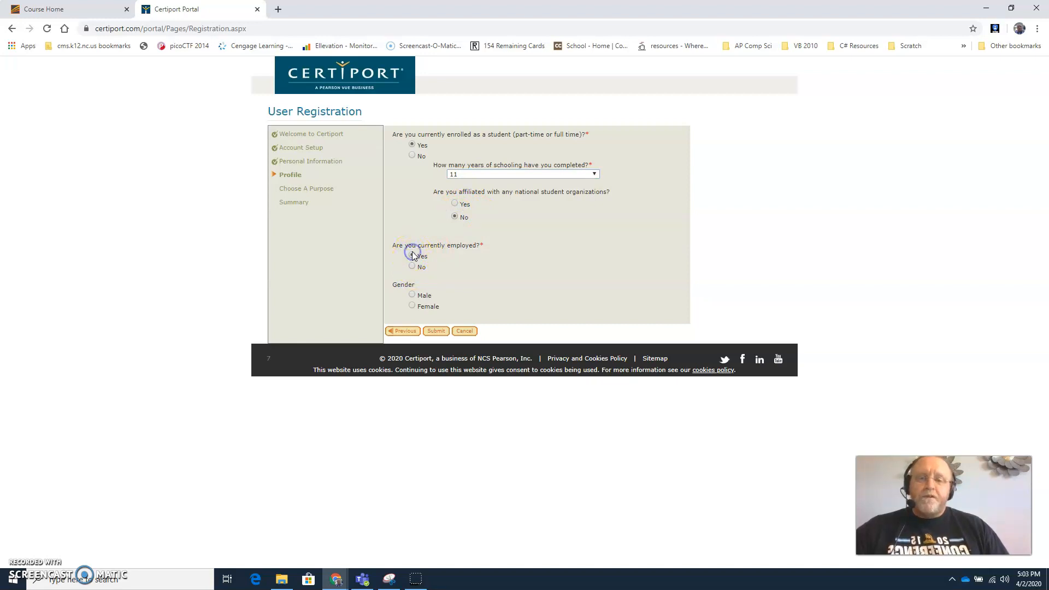
click(411, 256)
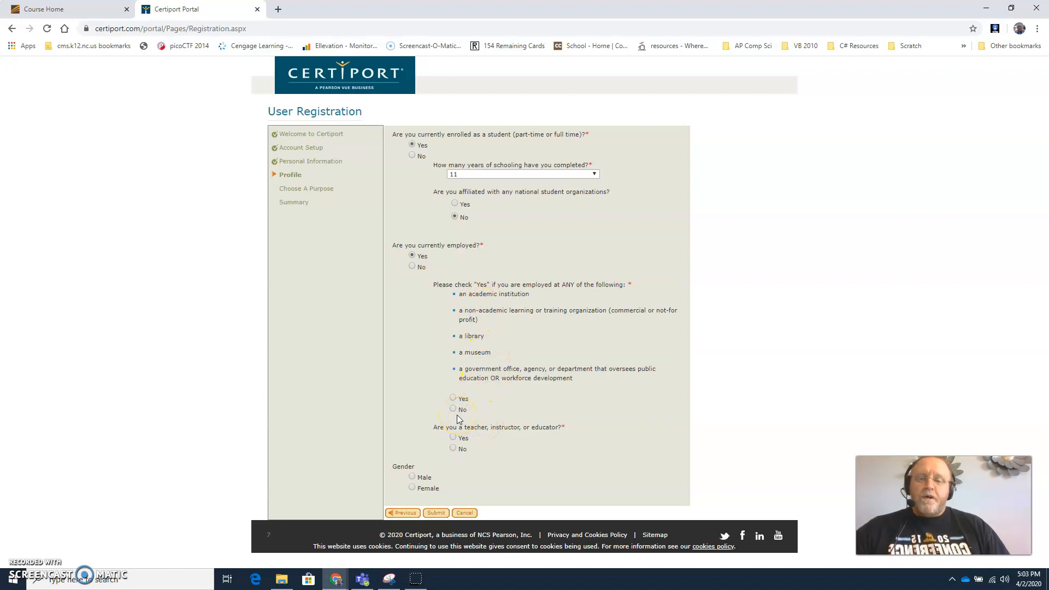
click(453, 450)
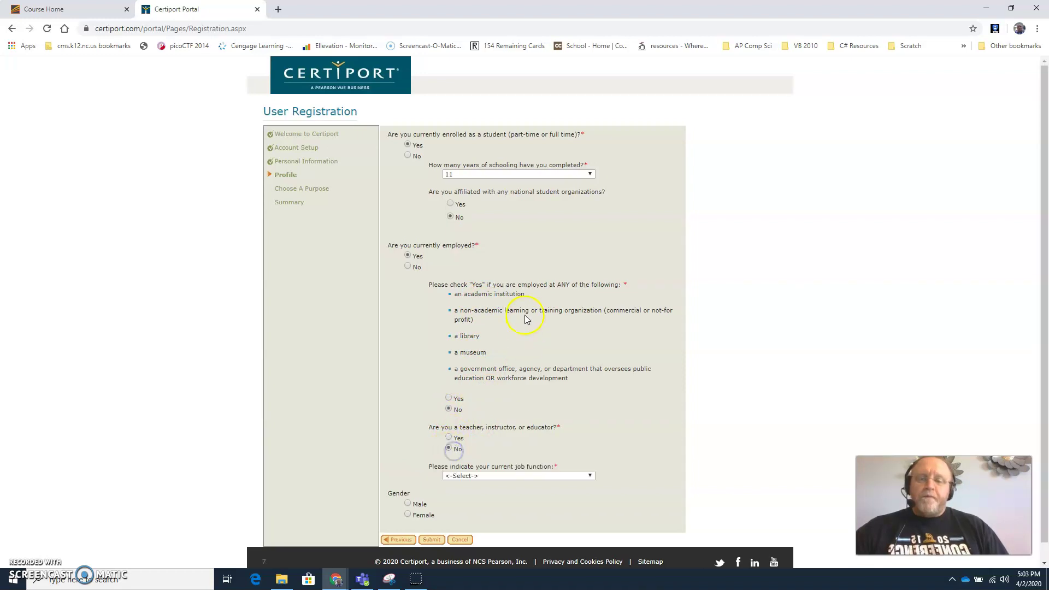
click(484, 477)
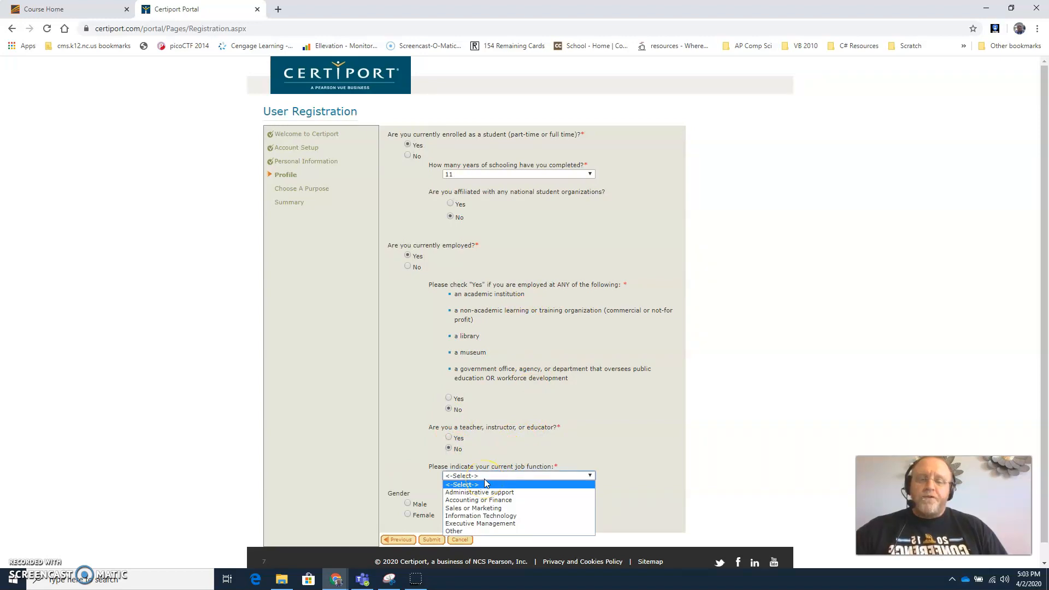
click(497, 437)
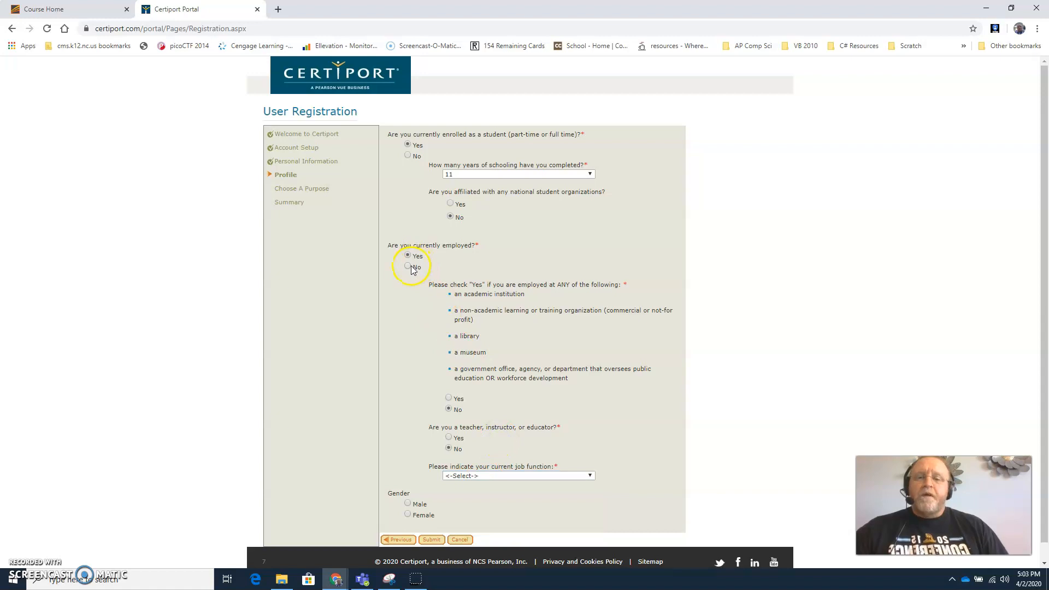
Step: Change to not employed, describe as Unemployed, set gender Male and submit the profile
click(411, 266)
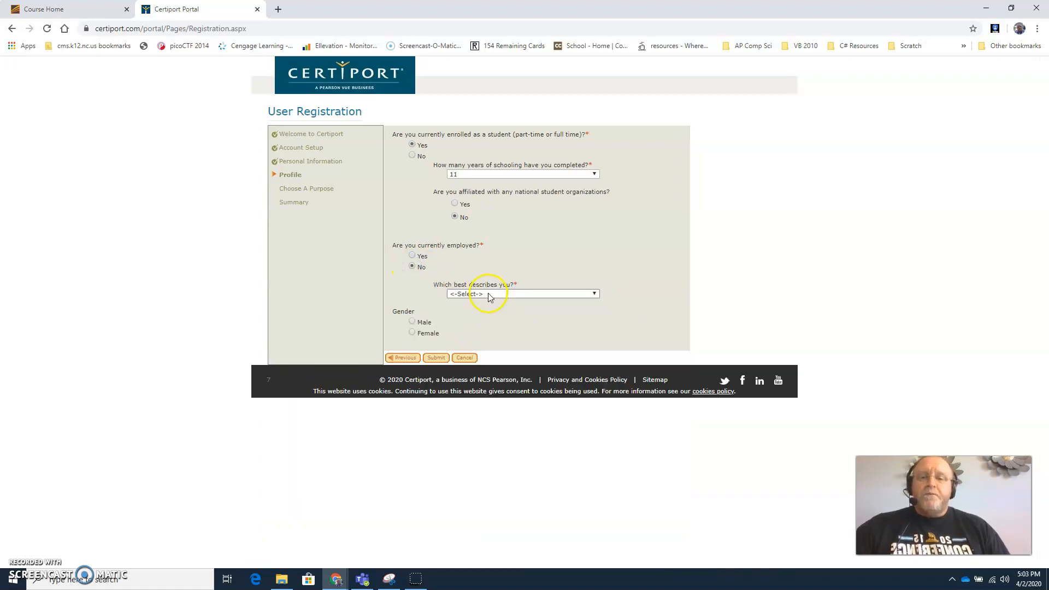
click(489, 295)
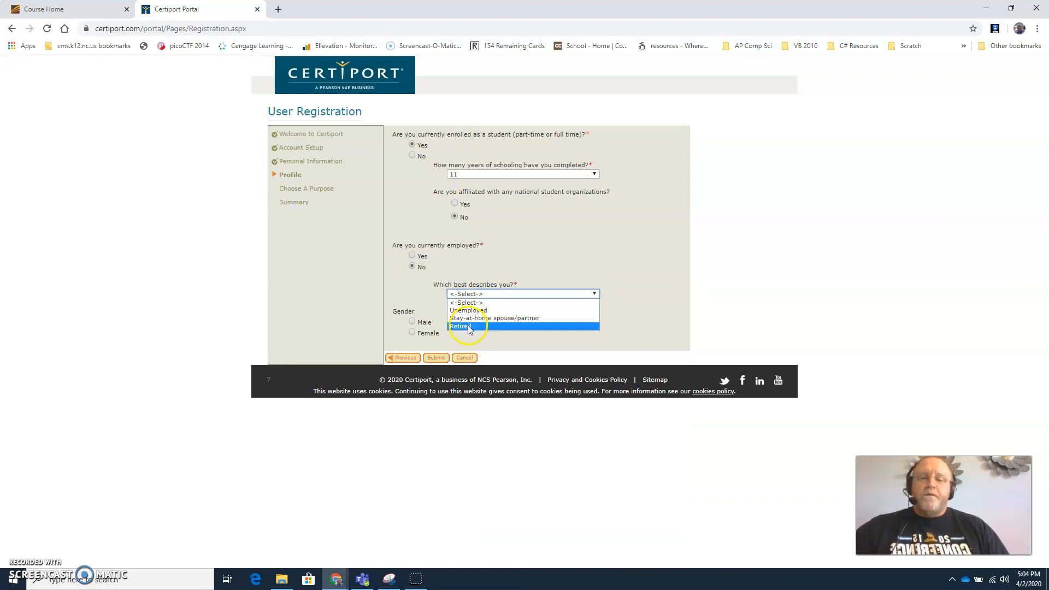
click(480, 311)
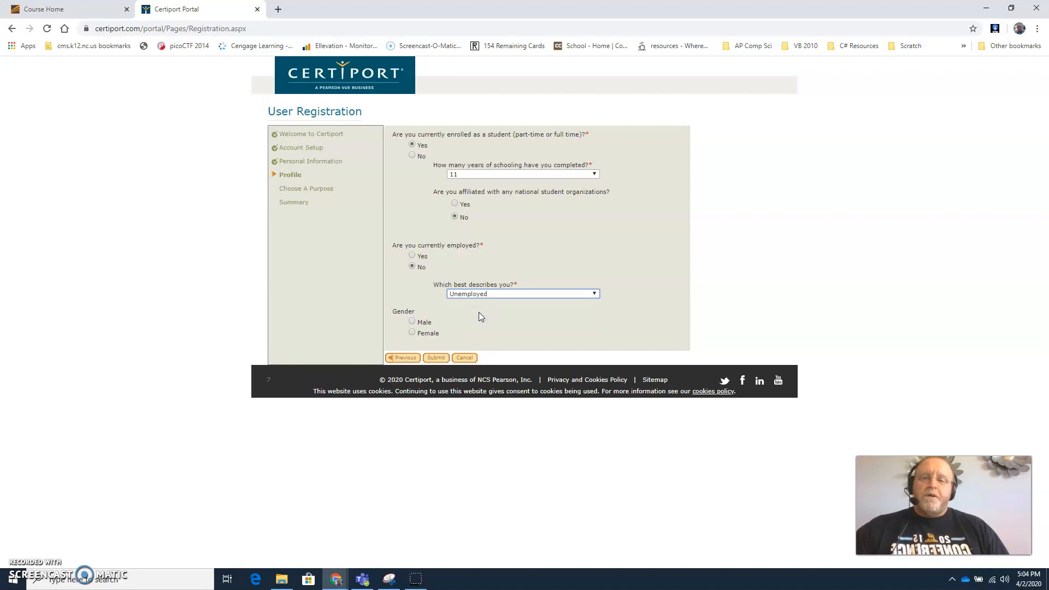
click(415, 323)
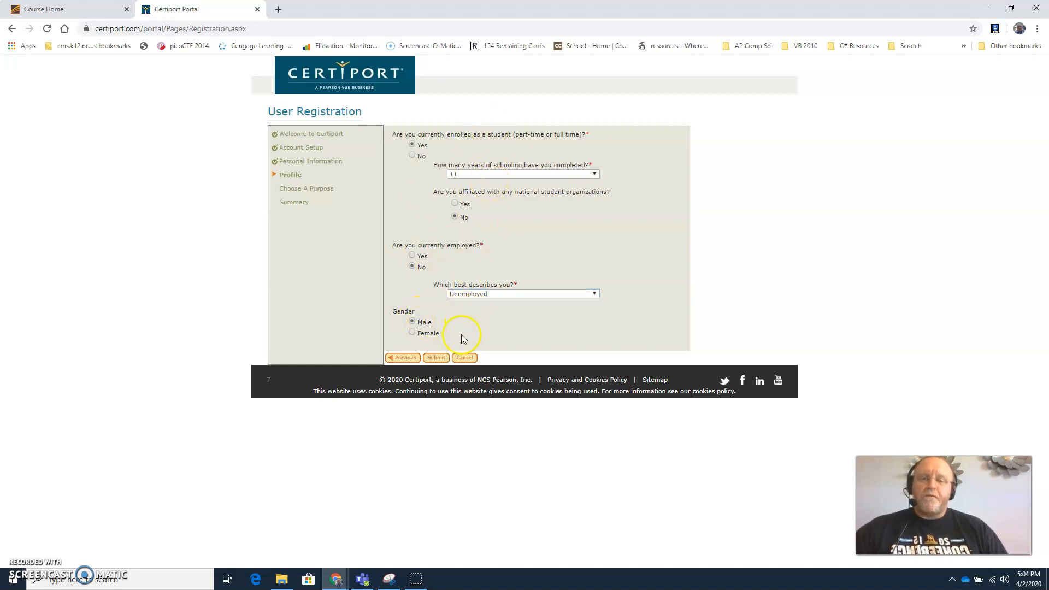
click(437, 357)
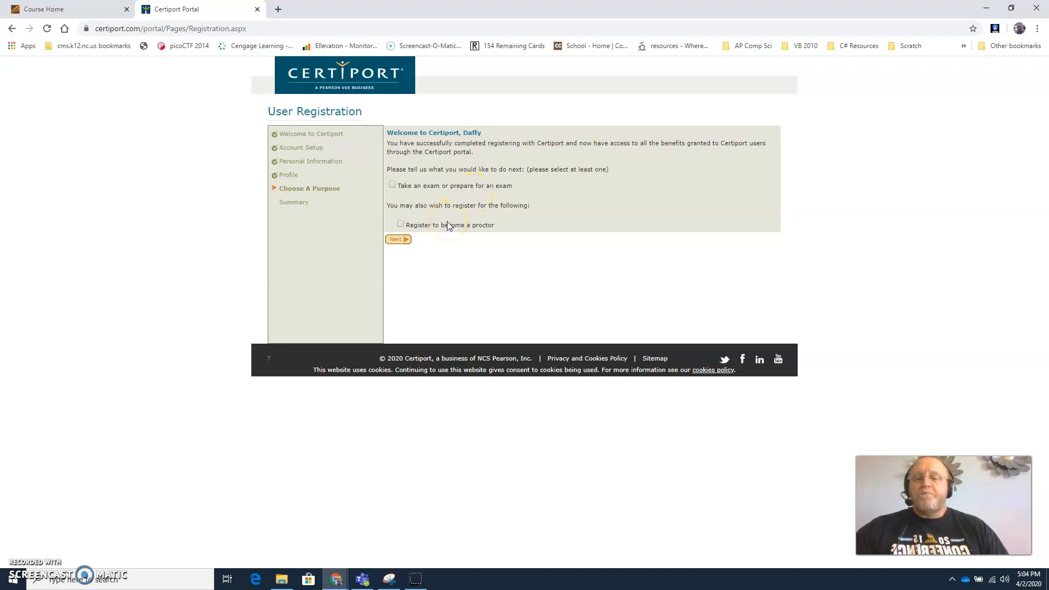
Step: Select taking or preparing for an exam and register for the Microsoft program
click(393, 187)
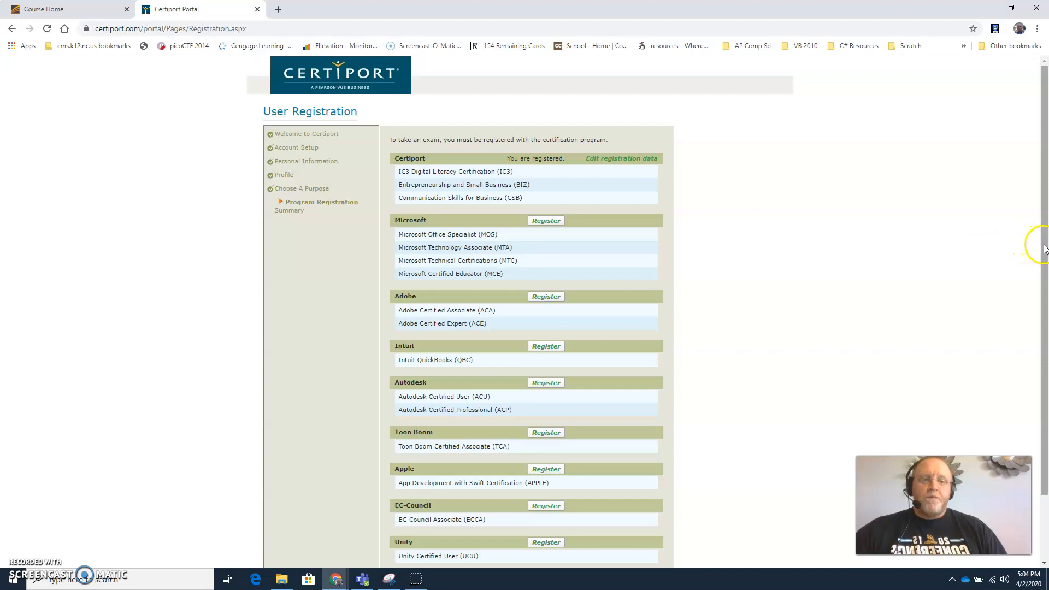
drag(1044, 250, 1042, 294)
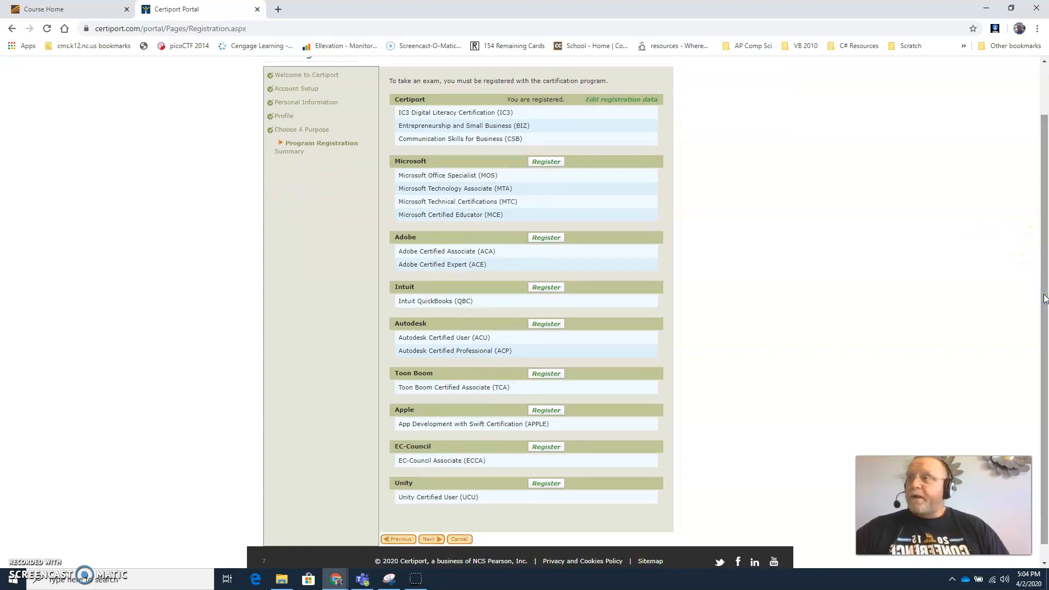
click(806, 214)
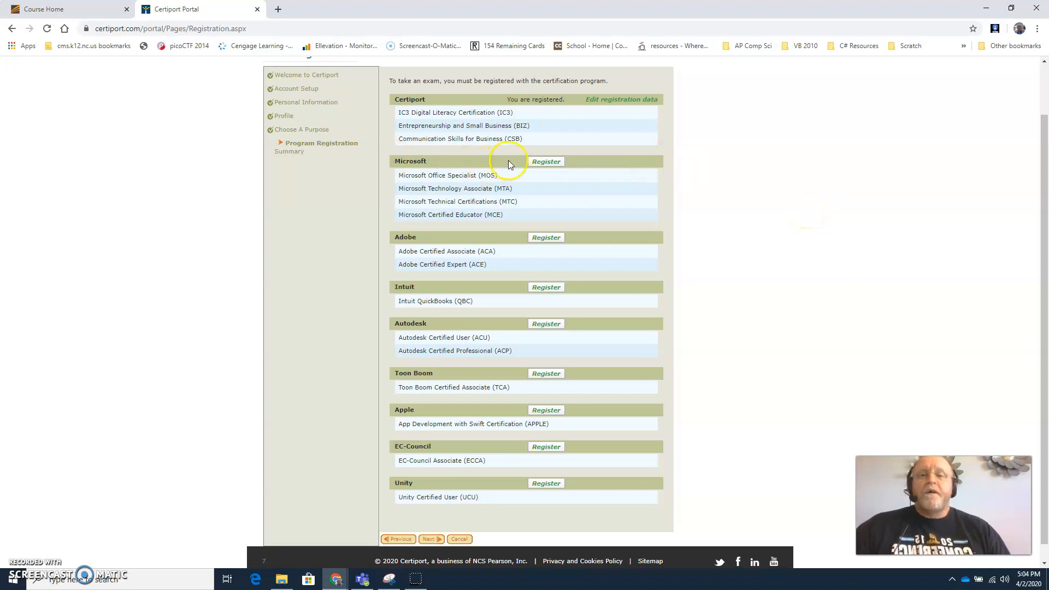
click(538, 162)
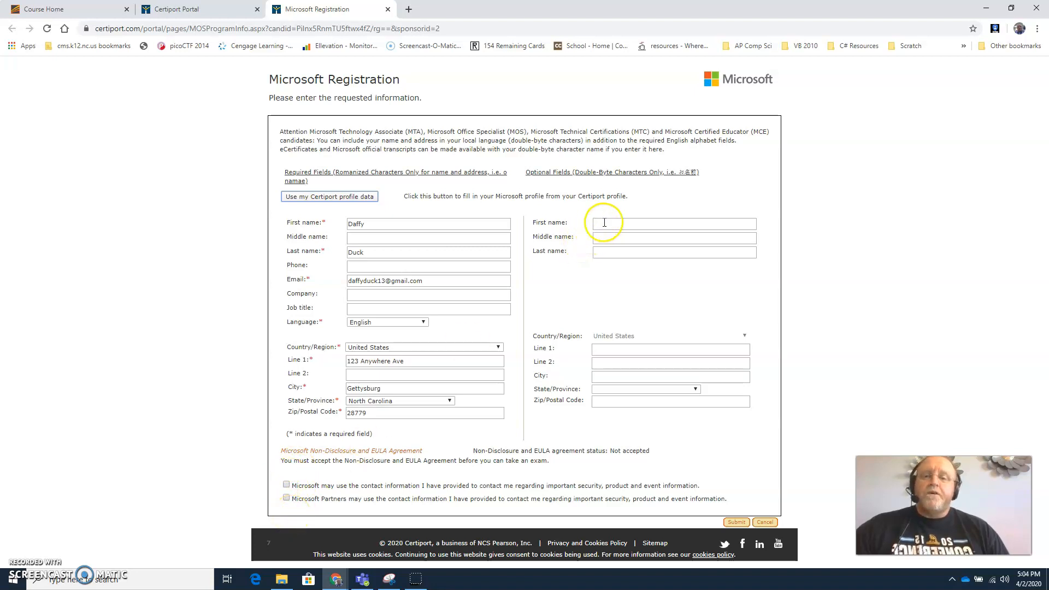
Step: Fill the Microsoft registration from the Certiport profile and submit it for Daffy Duck
click(350, 197)
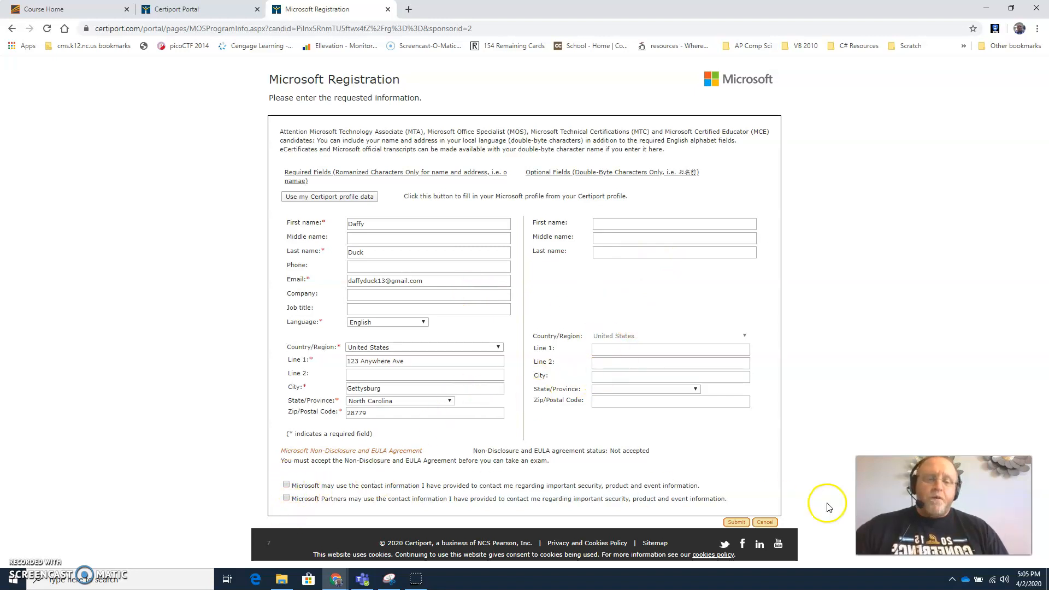
click(734, 522)
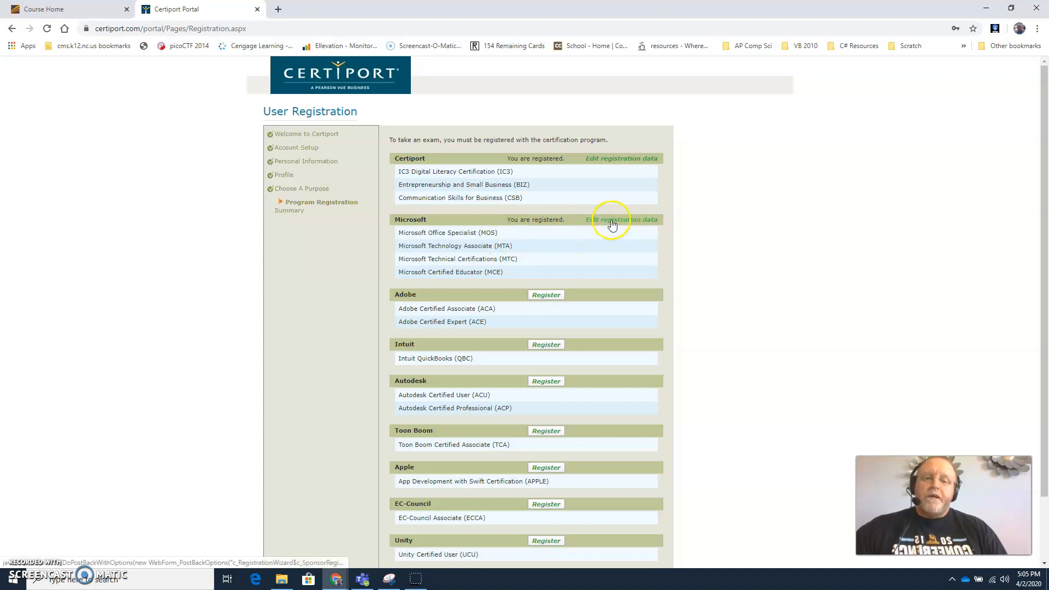
Step: Advance to the registration Summary and finish the registration
click(1043, 278)
drag(1043, 278, 1042, 289)
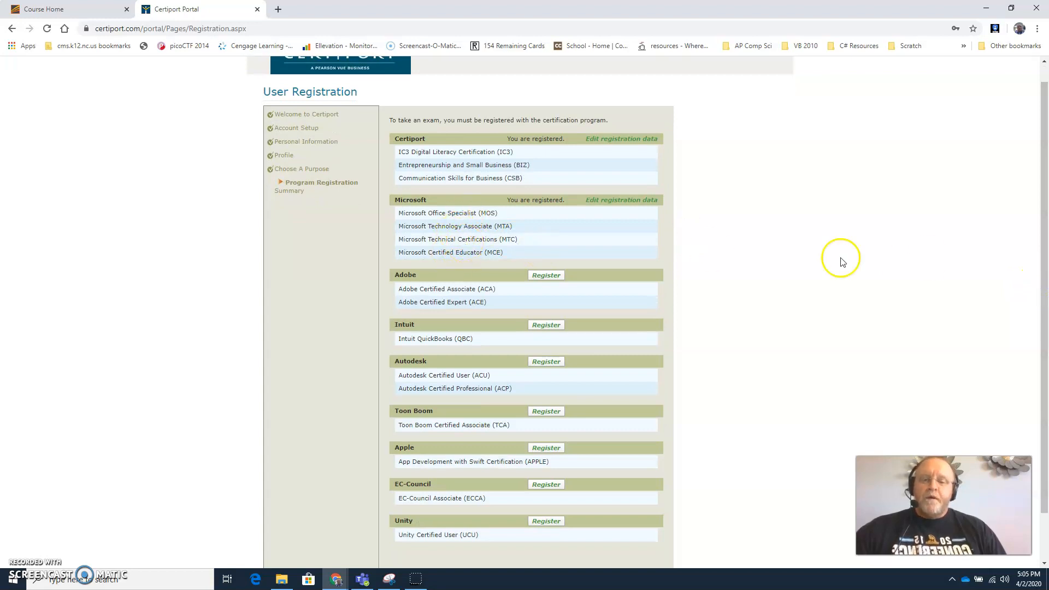
drag(1040, 262, 1042, 291)
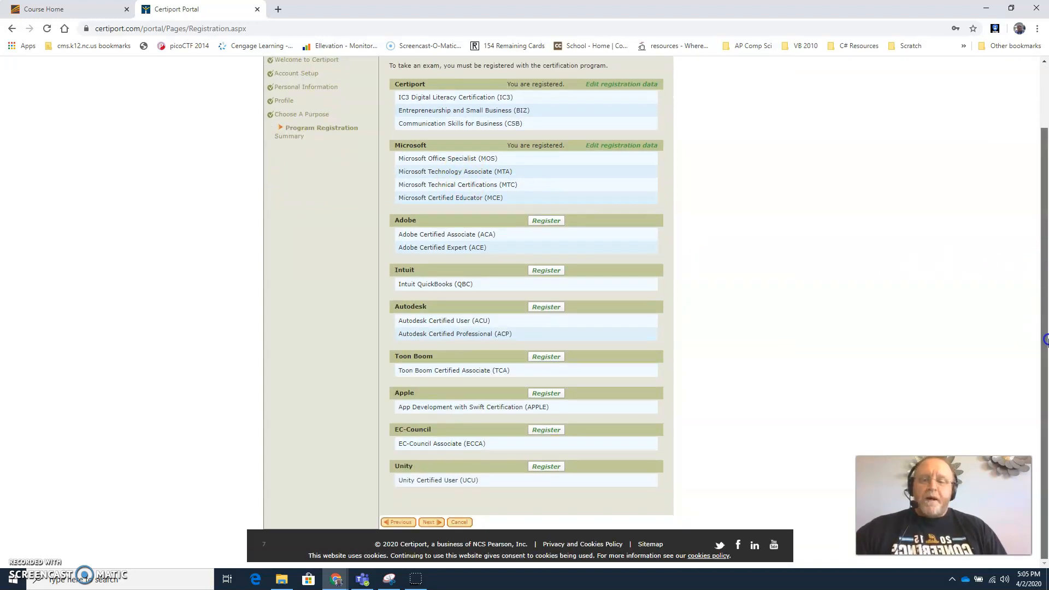
click(432, 522)
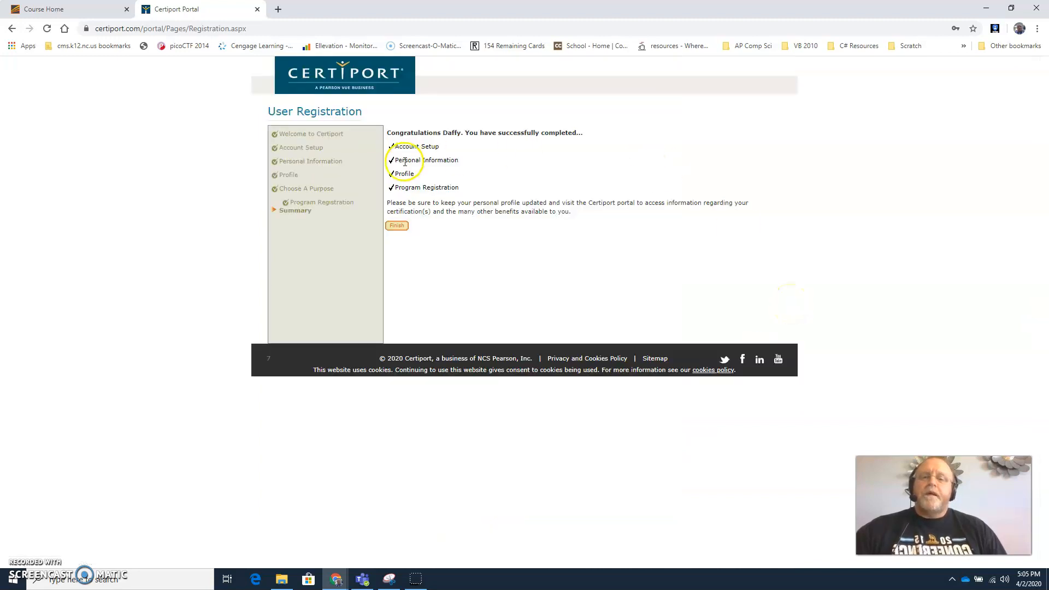
click(397, 226)
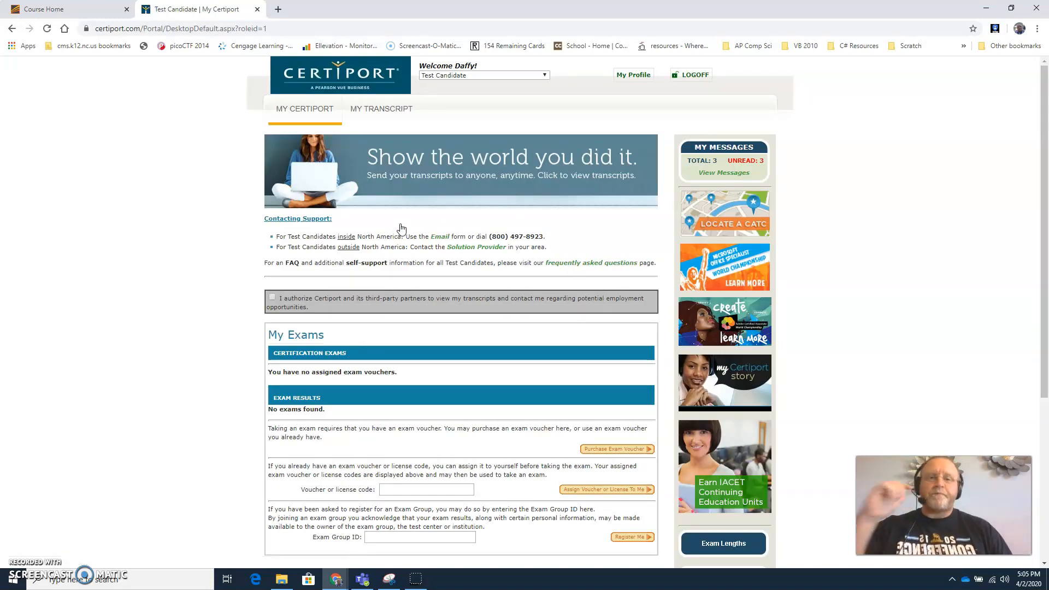
Step: Log off, then sign back in as daffyduck13 to reach the Test Candidate dashboard
click(688, 74)
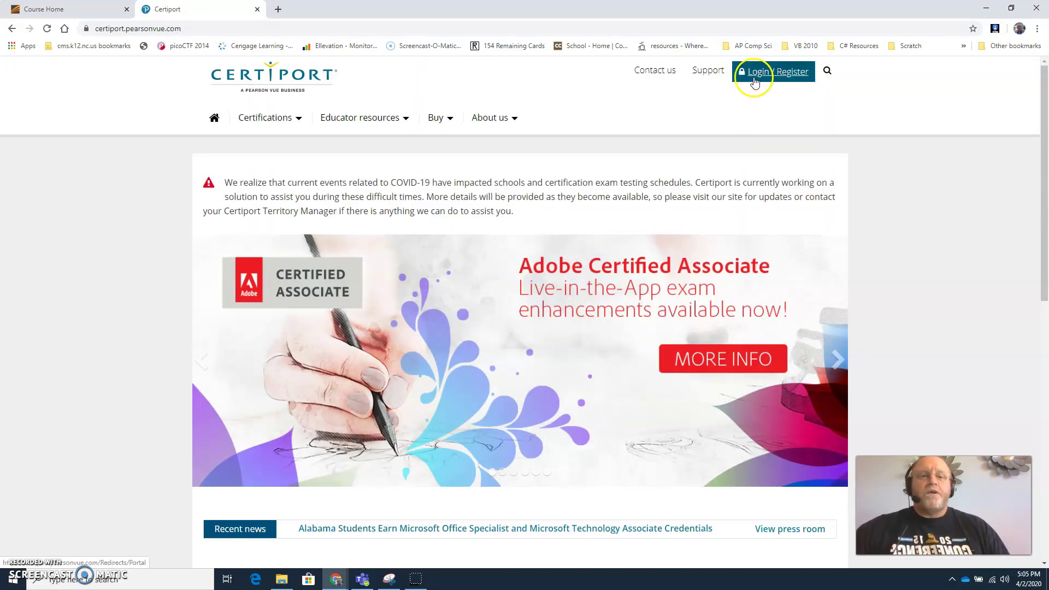
click(760, 73)
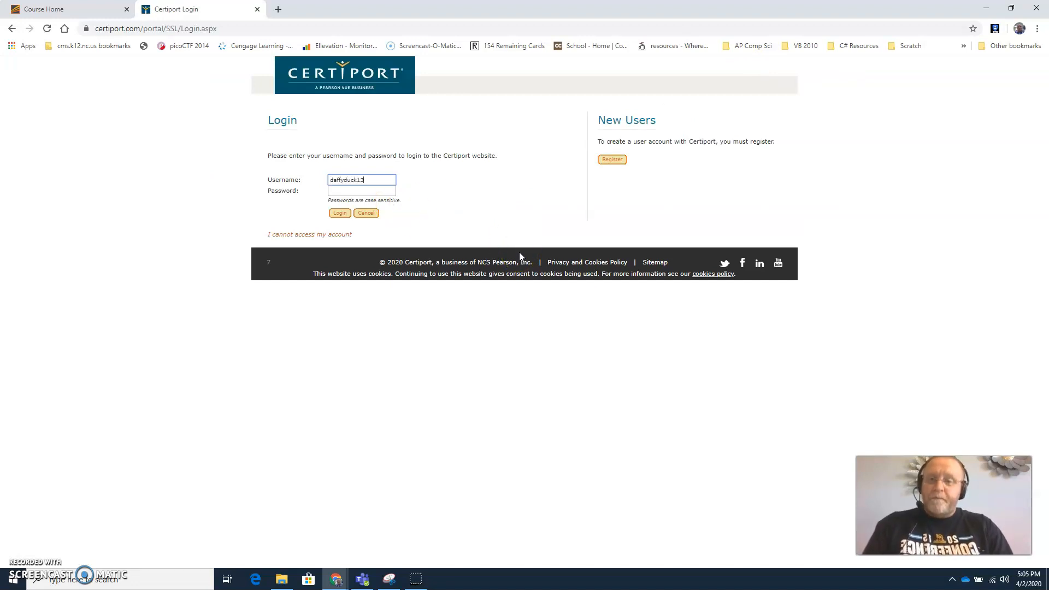
key(Tab)
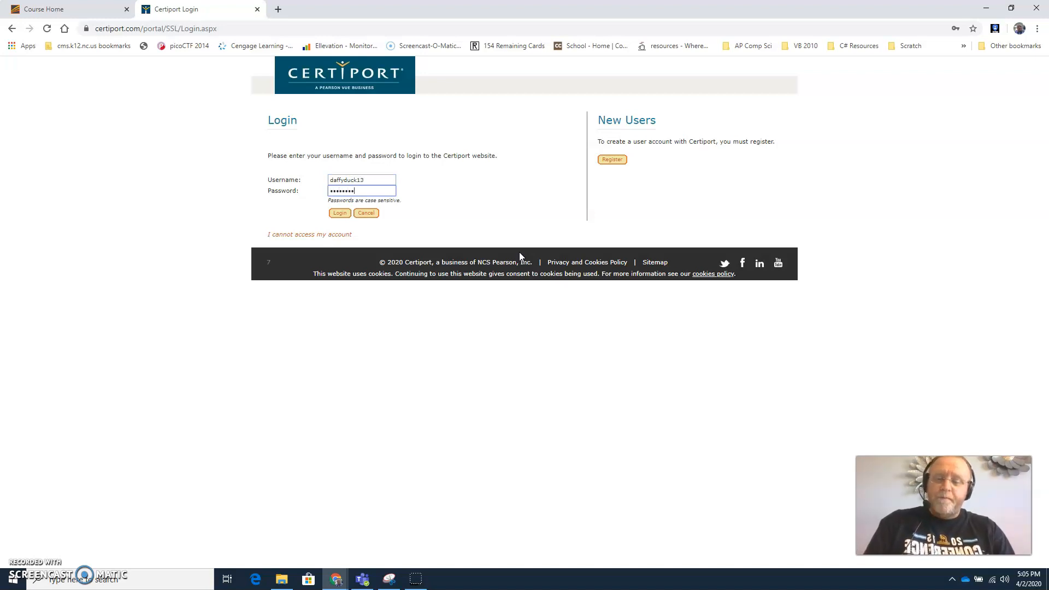
click(340, 214)
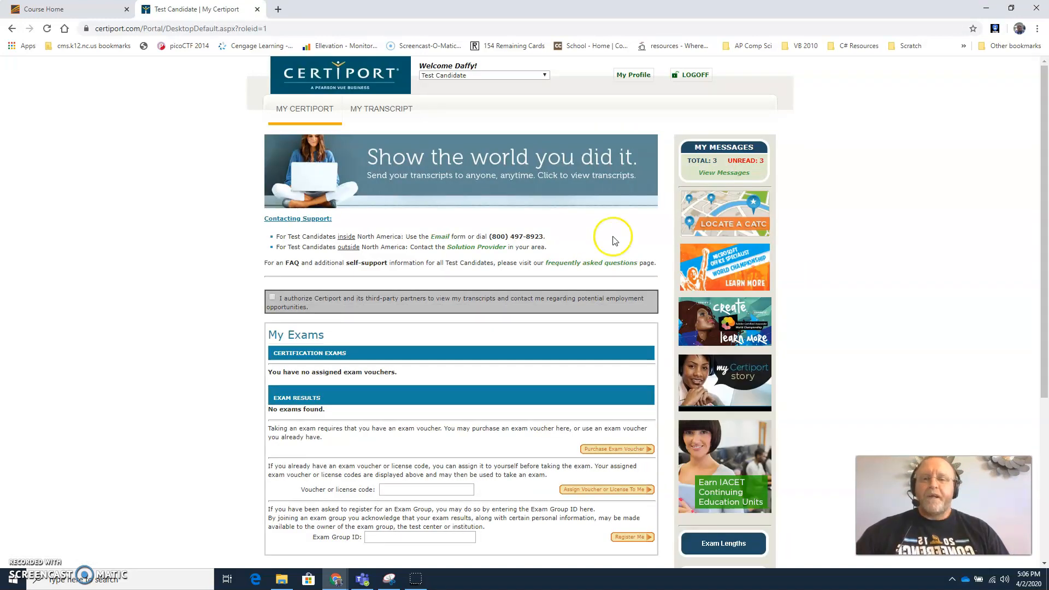
click(502, 75)
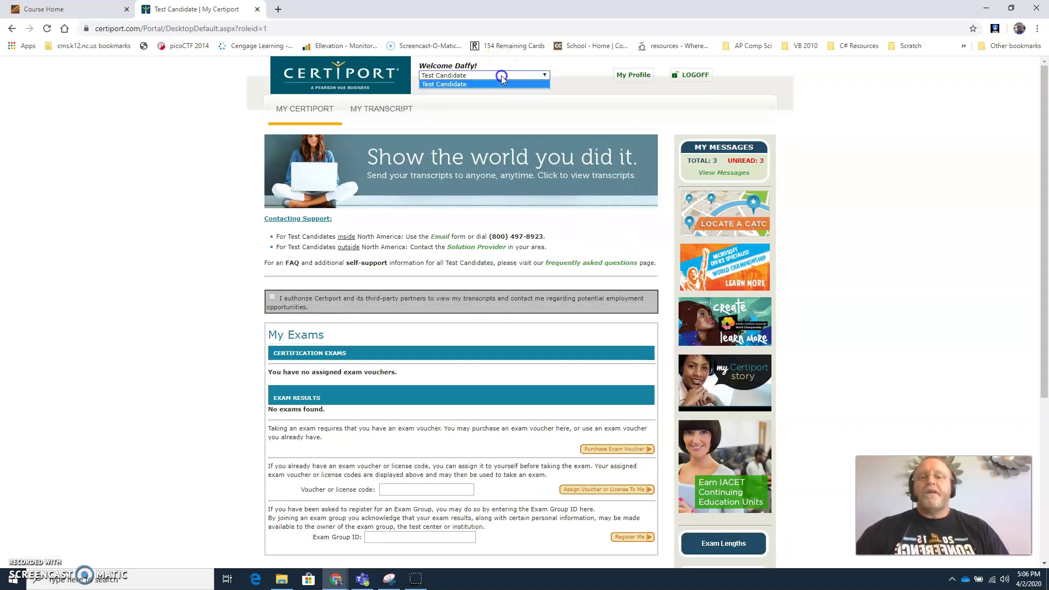
click(469, 84)
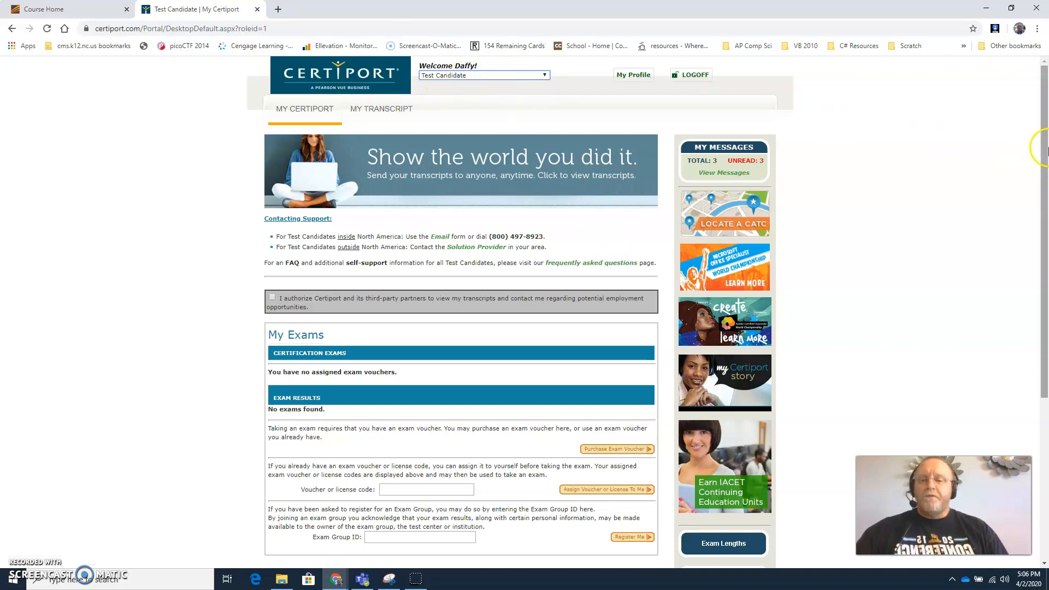
drag(1041, 146, 1040, 221)
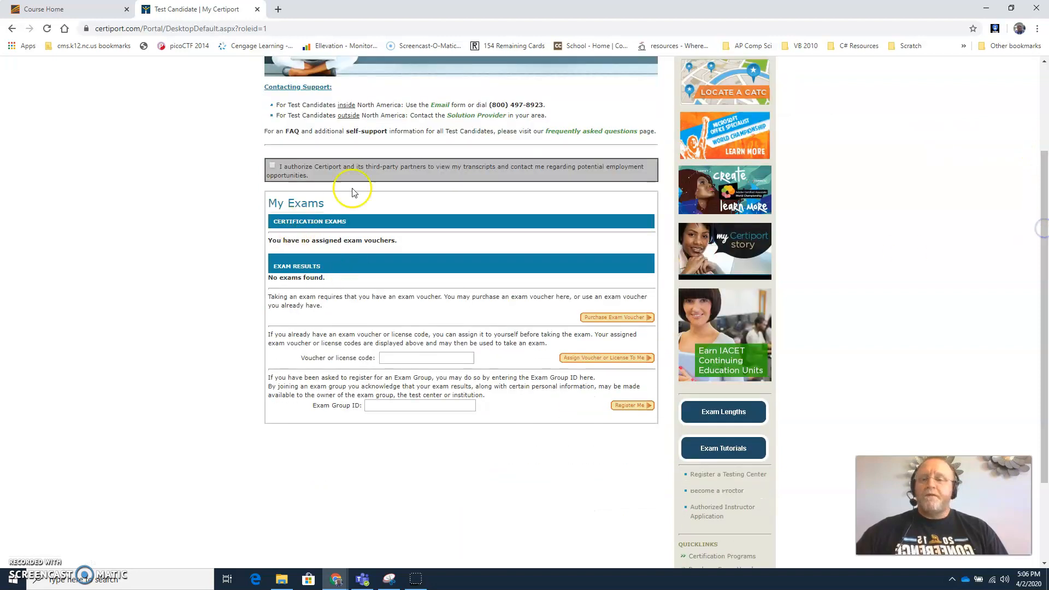